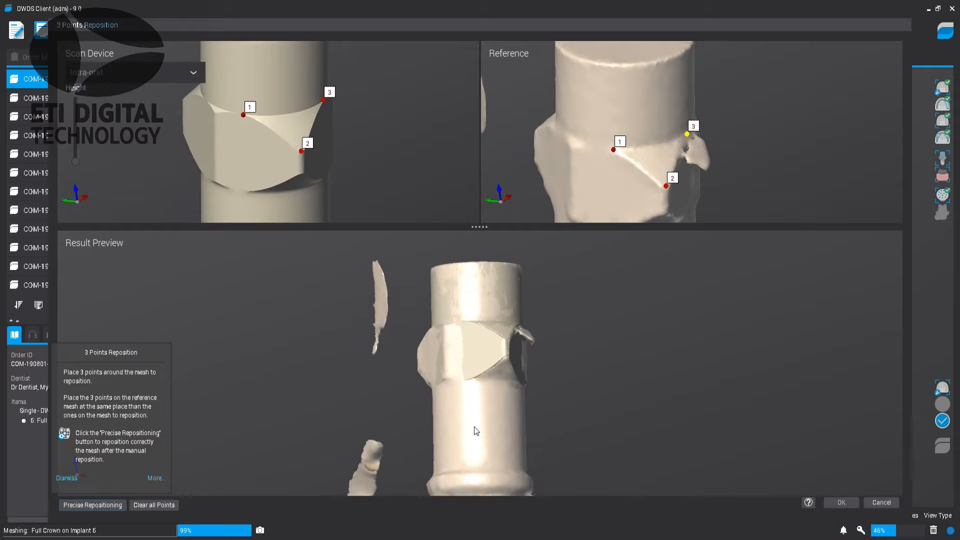
Step: Check the scan body's alignment in the result preview and accept the 3-point repositioning
{"action": "right_click_drag", "start_coordinate": [502, 406], "coordinate": [567, 436]}
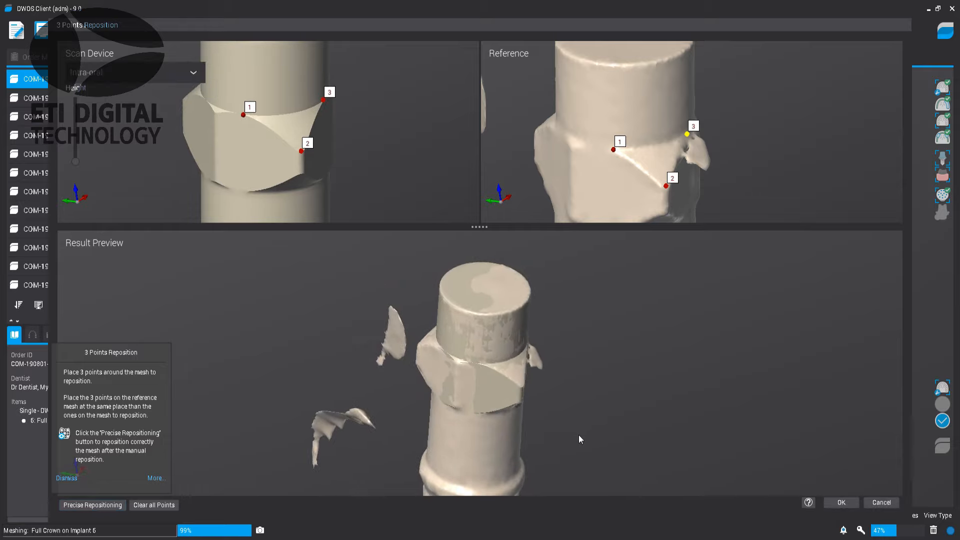
{"action": "left_click", "coordinate": [840, 502]}
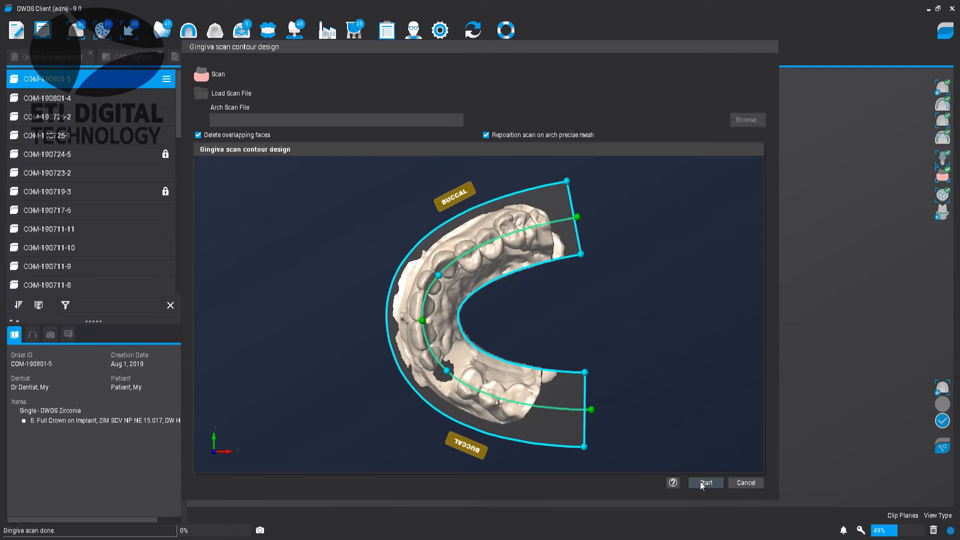
Step: Narrow the gingiva scan contour to the implant gap and its neighbouring teeth, and start the gingiva scan
{"action": "left_click_drag", "start_coordinate": [580, 255], "coordinate": [465, 328]}
{"action": "left_click_drag", "start_coordinate": [584, 446], "coordinate": [474, 431]}
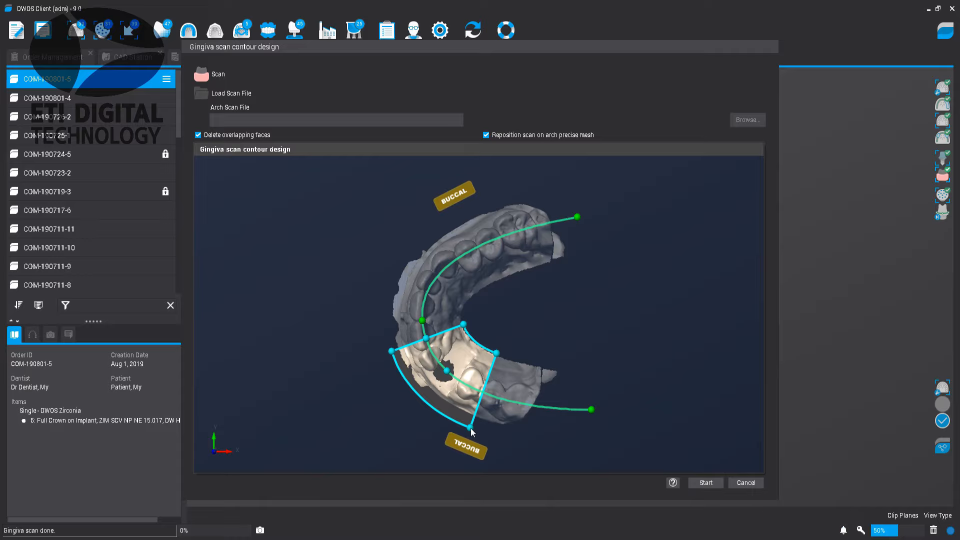
{"action": "left_click", "coordinate": [702, 483]}
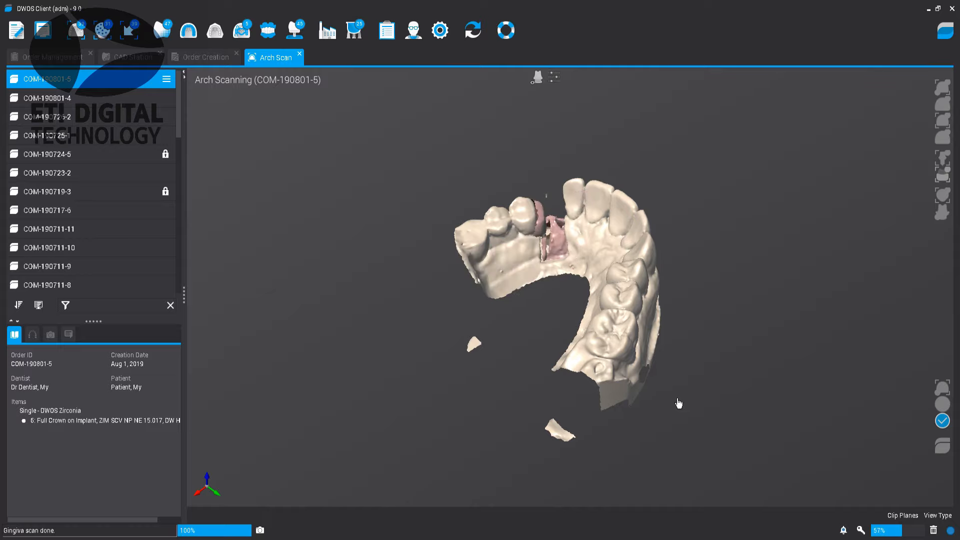
Step: Open the 3-point repositioning of the pink gingiva scan at the implant site
{"action": "right_click_drag", "start_coordinate": [566, 418], "coordinate": [656, 354]}
{"action": "scroll", "coordinate": [610, 338], "scroll_direction": "up", "scroll_amount": 6}
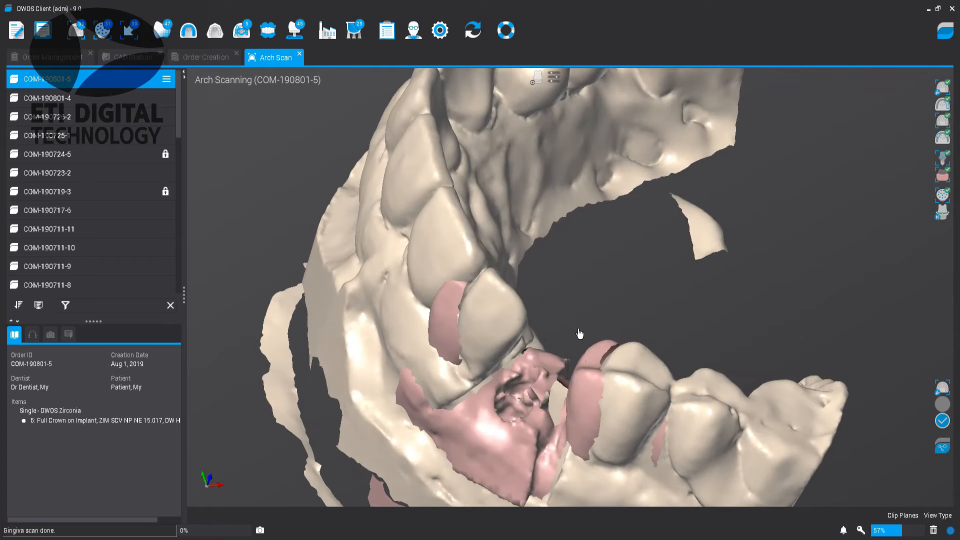
{"action": "right_click_drag", "start_coordinate": [579, 334], "coordinate": [541, 344]}
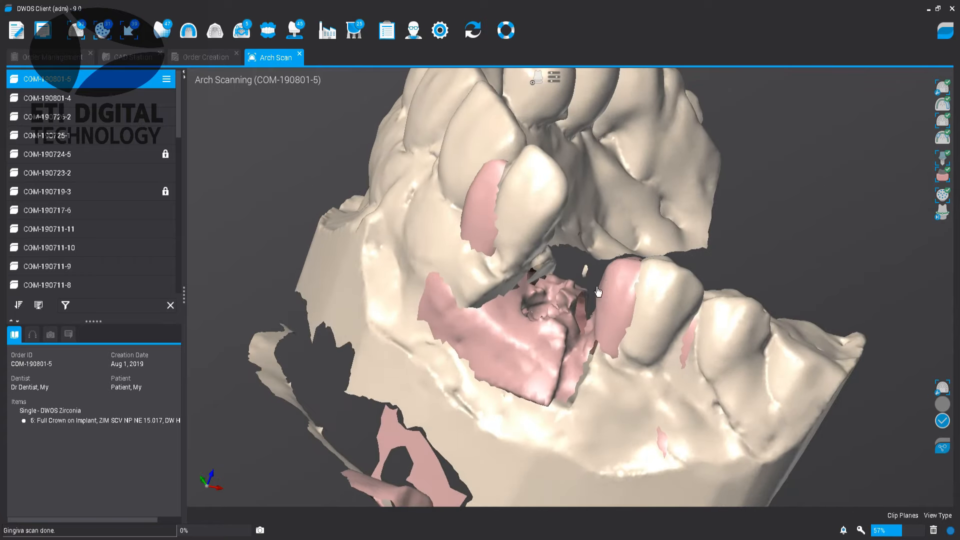
{"action": "right_click", "coordinate": [540, 344]}
{"action": "left_click", "coordinate": [572, 436]}
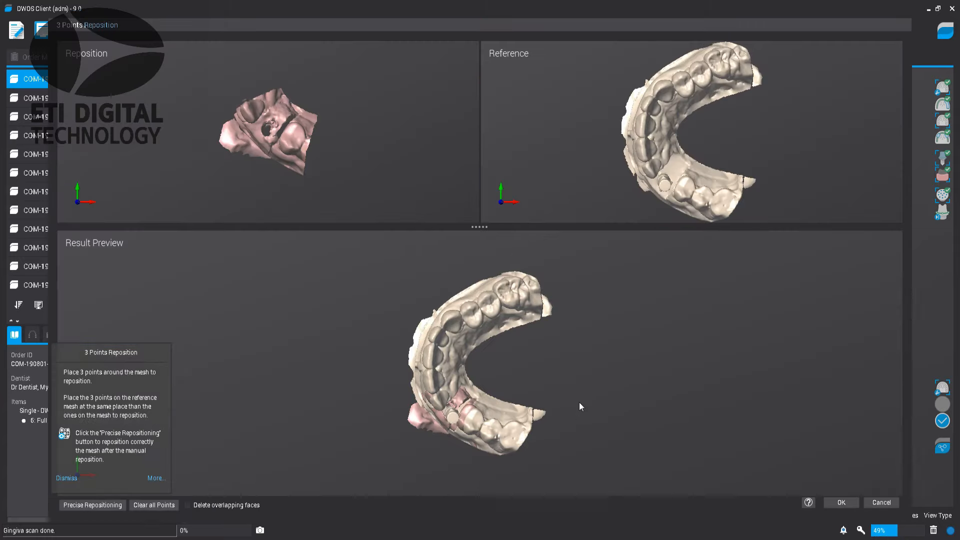
Step: Place three matching points on the gingiva scan and reference arch: one on each tooth beside the gap and one on the gum below
{"action": "right_click_drag", "start_coordinate": [336, 121], "coordinate": [252, 134]}
{"action": "scroll", "coordinate": [251, 130], "scroll_direction": "up", "scroll_amount": 3}
{"action": "right_click_drag", "start_coordinate": [700, 185], "coordinate": [699, 89]}
{"action": "scroll", "coordinate": [699, 89], "scroll_direction": "up", "scroll_amount": 5}
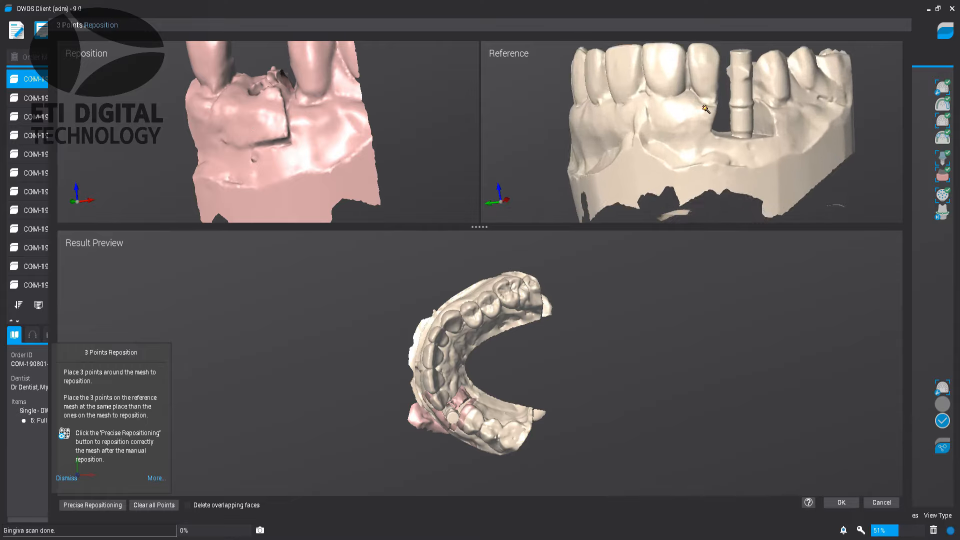
{"action": "scroll", "coordinate": [713, 103], "scroll_direction": "down", "scroll_amount": 2}
{"action": "right_click_drag", "start_coordinate": [752, 160], "coordinate": [744, 163]}
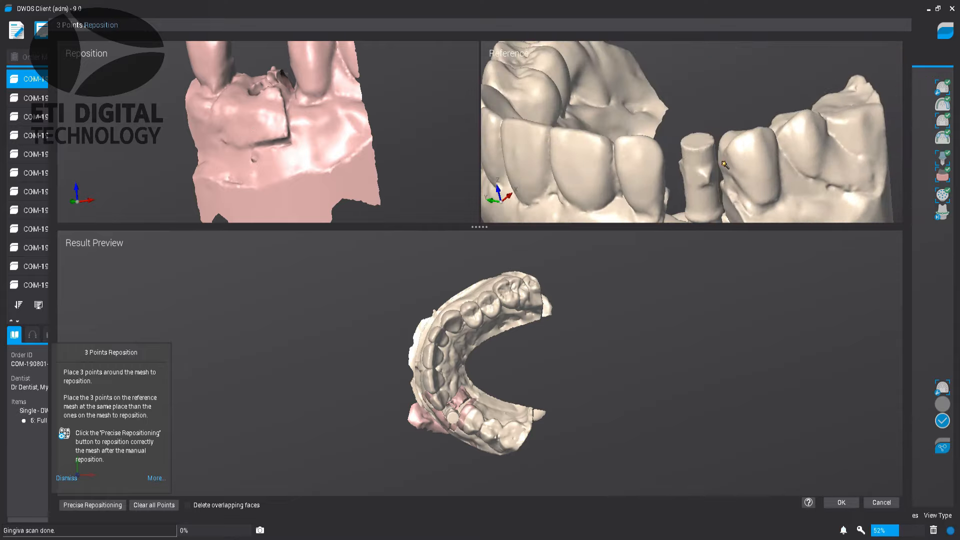
{"action": "right_click_drag", "start_coordinate": [265, 92], "coordinate": [296, 180]}
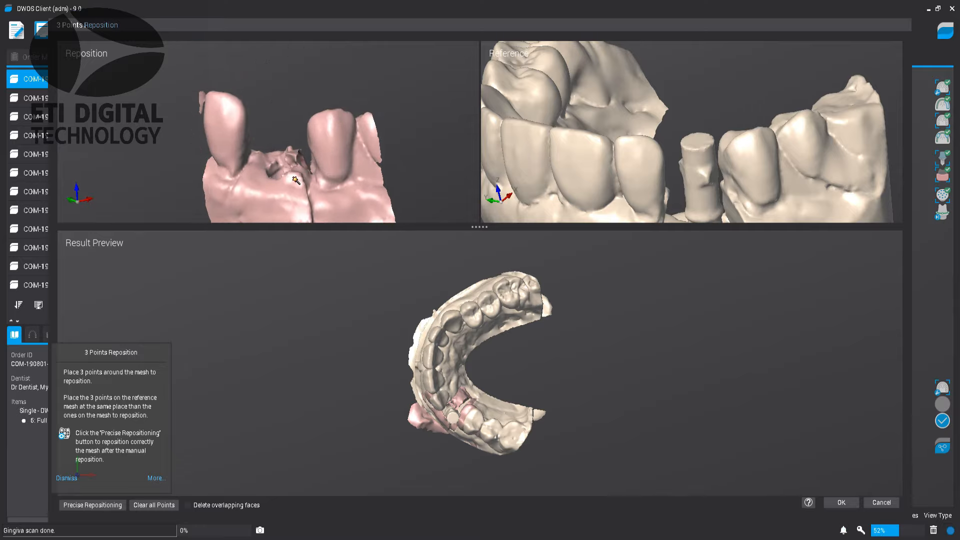
{"action": "left_click", "coordinate": [242, 108]}
{"action": "left_click", "coordinate": [655, 143]}
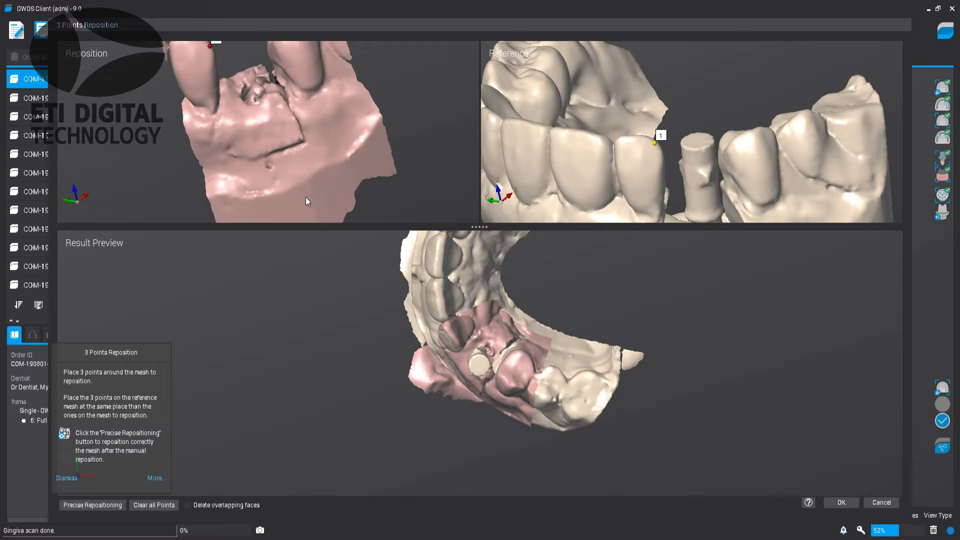
{"action": "left_click", "coordinate": [271, 170]}
{"action": "left_click", "coordinate": [712, 194]}
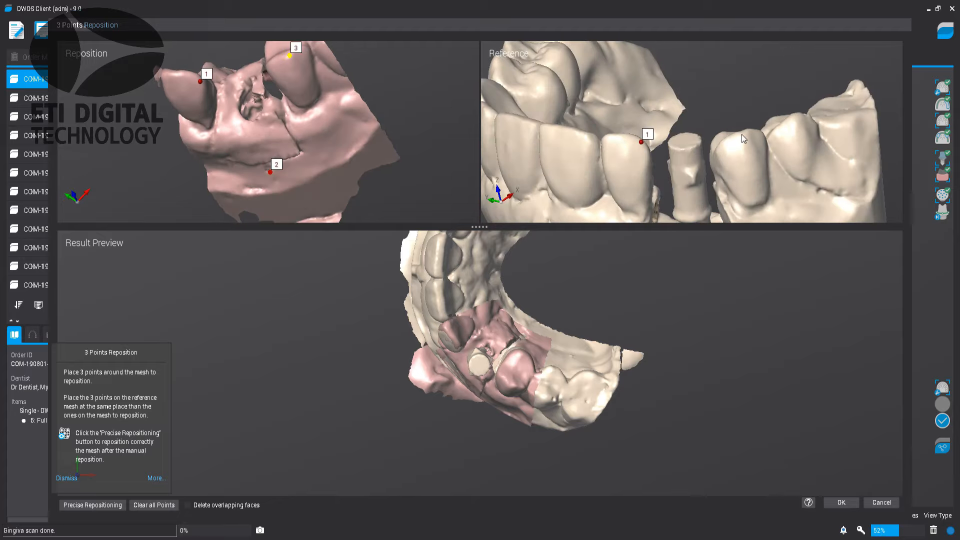
{"action": "left_click", "coordinate": [742, 134]}
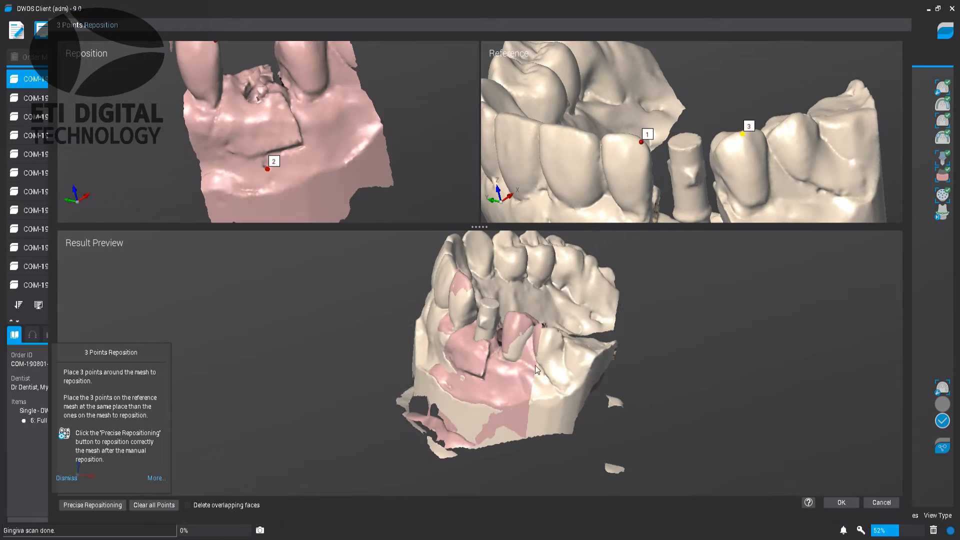
Step: Run Precise Repositioning on the gingiva scan, accept the alignment, and check it on the arch
{"action": "left_click", "coordinate": [94, 506]}
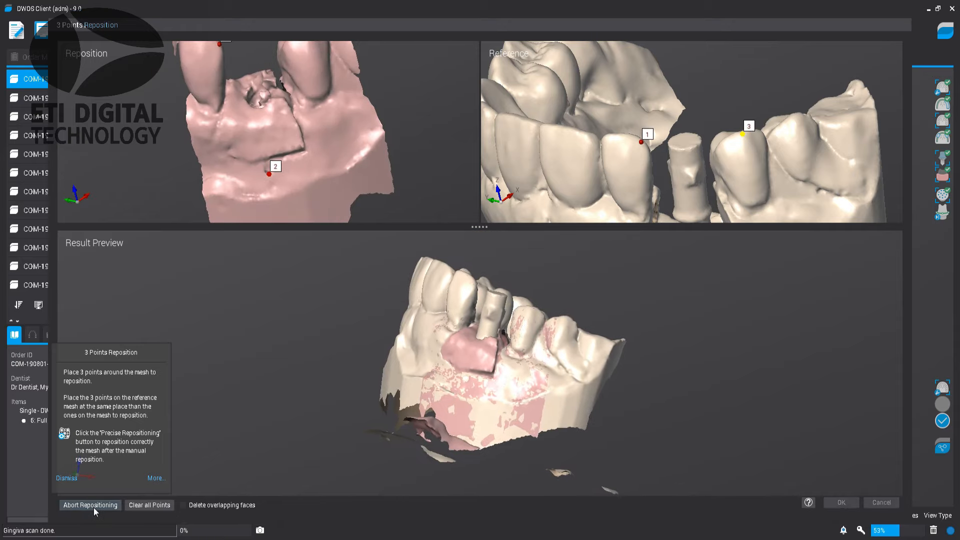
{"action": "left_click", "coordinate": [852, 504]}
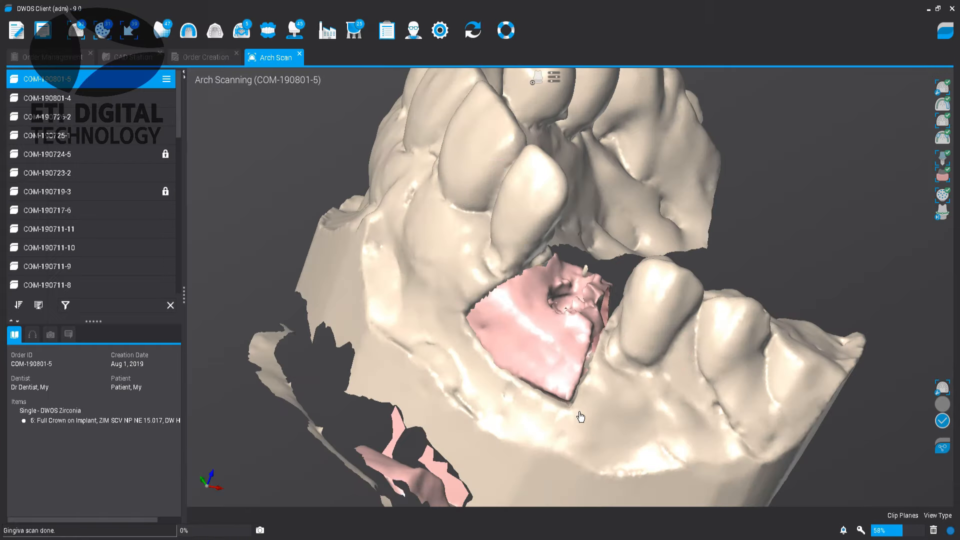
{"action": "left_click_drag", "start_coordinate": [579, 415], "coordinate": [537, 366]}
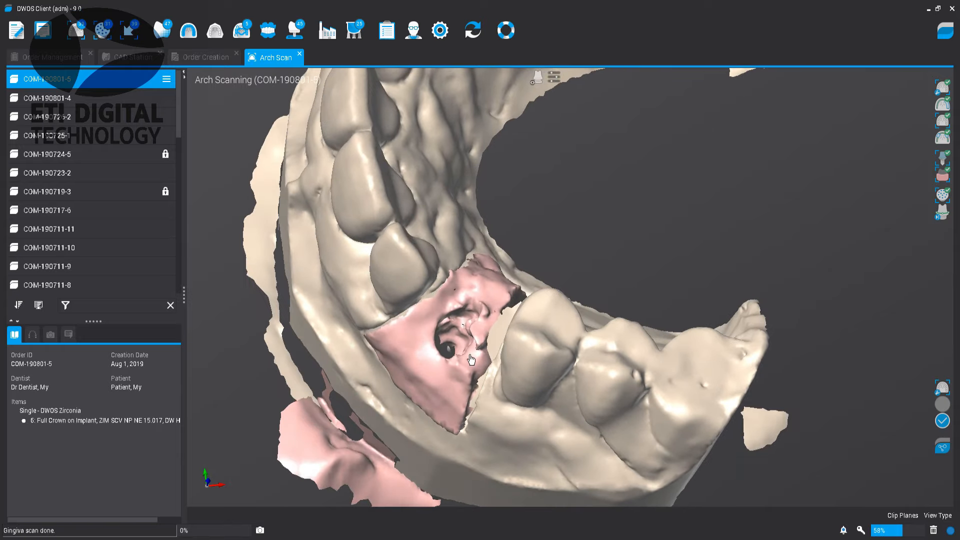
Step: Compute the line around the implant of tooth 6 on the gingiva model and accept it
{"action": "left_click", "coordinate": [942, 211]}
{"action": "left_click_drag", "start_coordinate": [592, 280], "coordinate": [616, 333]}
{"action": "left_click", "coordinate": [853, 153]}
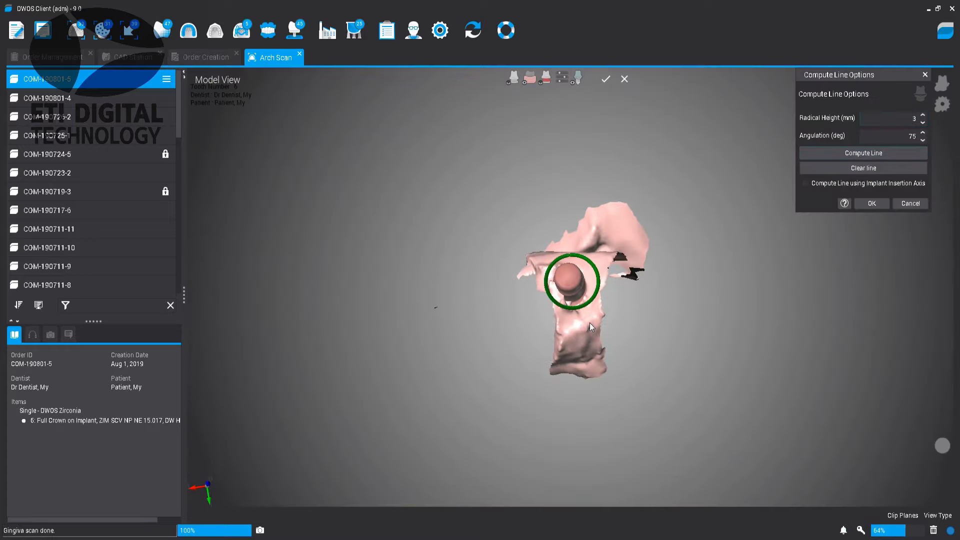
{"action": "scroll", "coordinate": [593, 325], "scroll_direction": "up", "scroll_amount": 3}
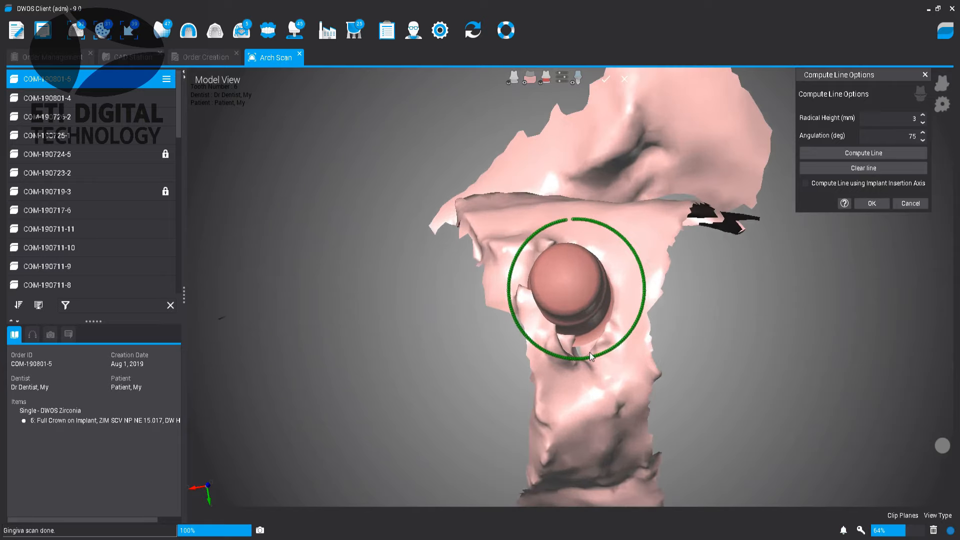
{"action": "left_click", "coordinate": [871, 203]}
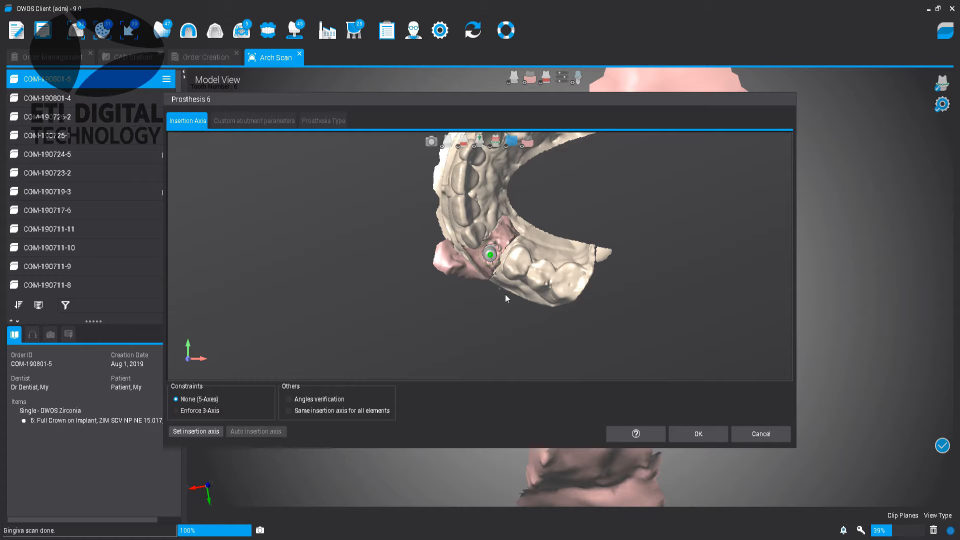
Step: Set the insertion axis of prosthesis 6 from a slightly tilted view of the arch and accept it
{"action": "left_click_drag", "start_coordinate": [526, 296], "coordinate": [520, 289]}
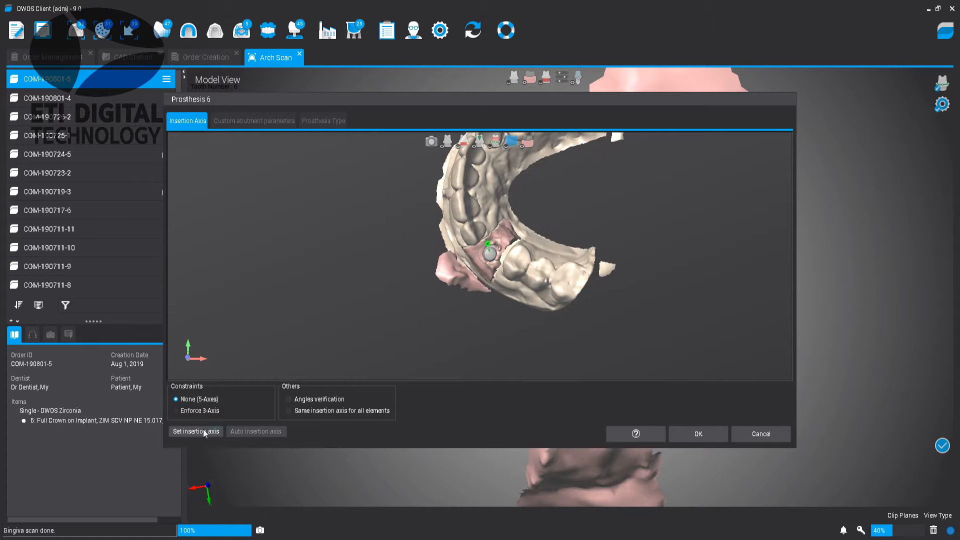
{"action": "left_click", "coordinate": [691, 433]}
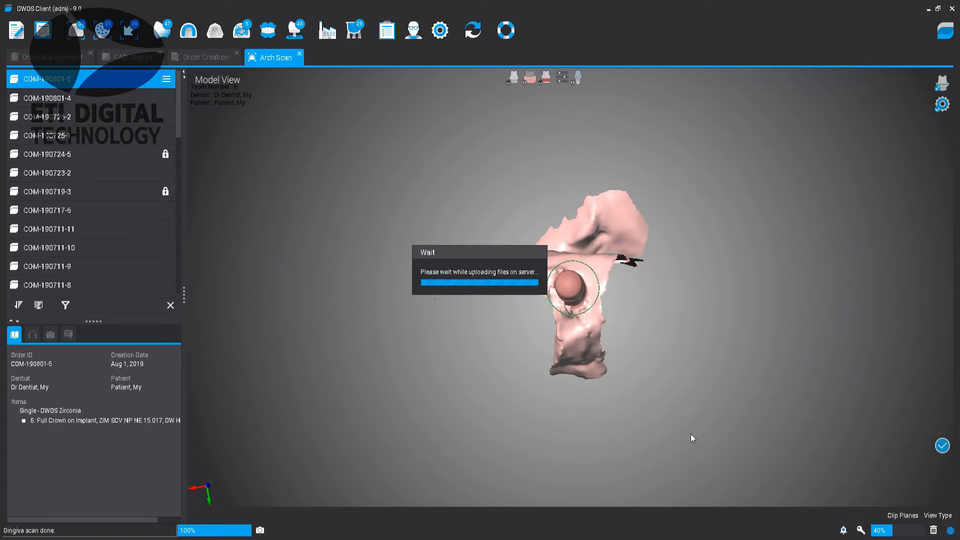
{"action": "left_click", "coordinate": [485, 289]}
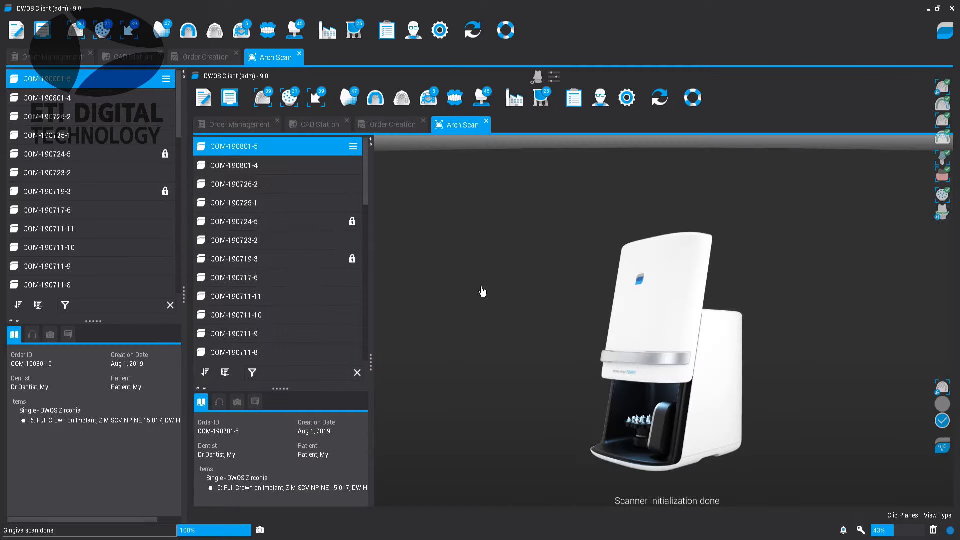
Step: Check the implant on the arch, finish the scan operations, and proceed with the order to CAD design
{"action": "left_click_drag", "start_coordinate": [499, 319], "coordinate": [608, 323]}
{"action": "middle_click_drag", "start_coordinate": [474, 304], "coordinate": [470, 349]}
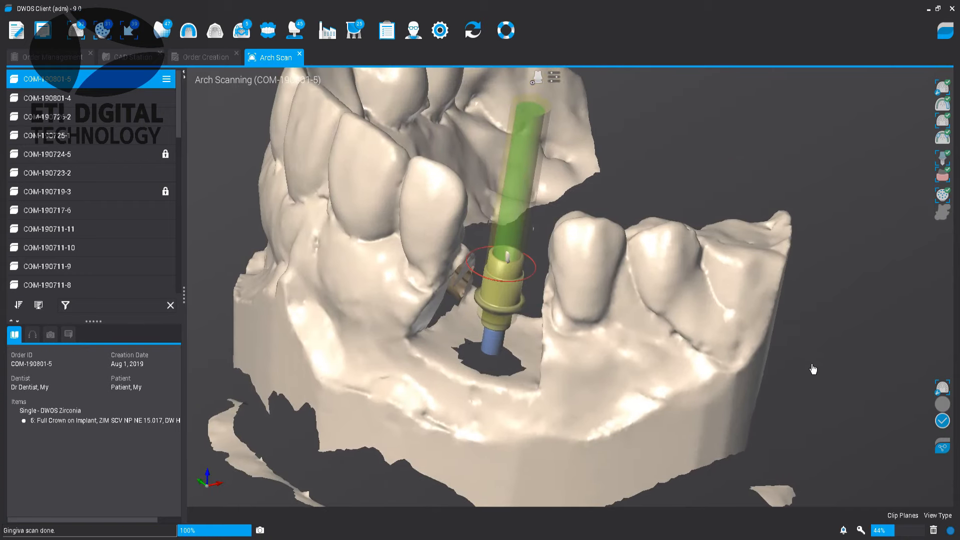
{"action": "left_click", "coordinate": [943, 422]}
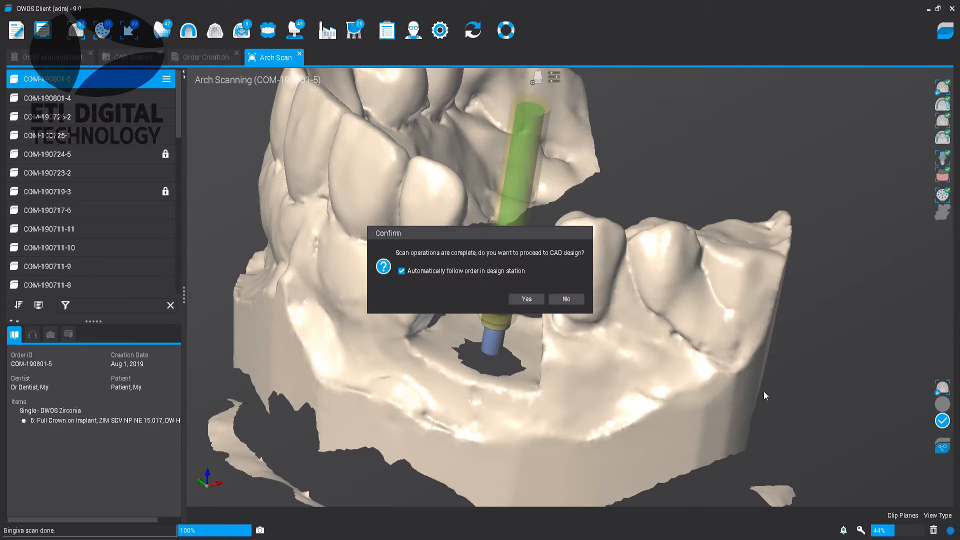
{"action": "left_click", "coordinate": [533, 298]}
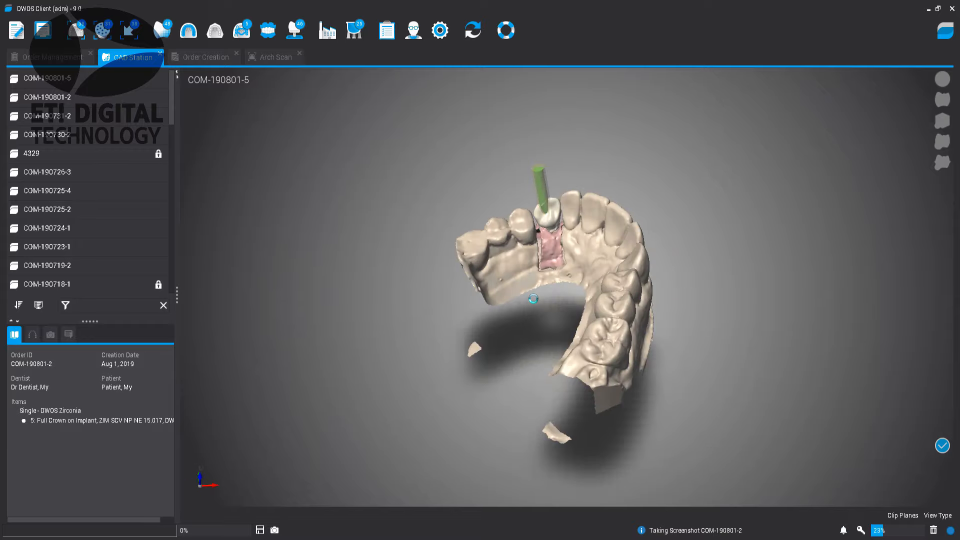
Step: Open the cleaning tools for the stray scan fragment protruding from the front of the proposed crown
{"action": "right_click_drag", "start_coordinate": [494, 250], "coordinate": [481, 208]}
{"action": "right_click_drag", "start_coordinate": [473, 262], "coordinate": [675, 235]}
{"action": "right_click_drag", "start_coordinate": [502, 215], "coordinate": [574, 220]}
{"action": "scroll", "coordinate": [565, 215], "scroll_direction": "up", "scroll_amount": 6}
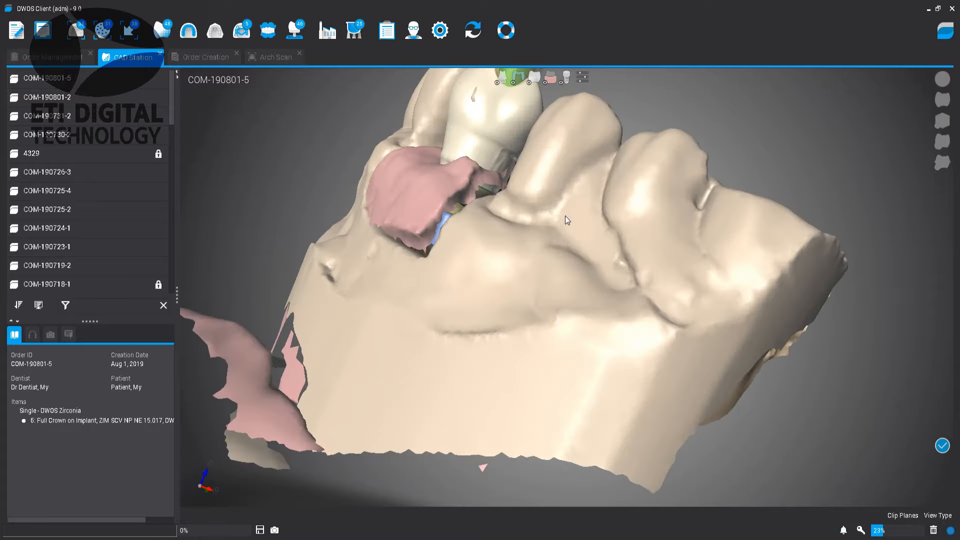
{"action": "middle_click_drag", "start_coordinate": [468, 172], "coordinate": [705, 531]}
{"action": "right_click_drag", "start_coordinate": [670, 399], "coordinate": [548, 328]}
{"action": "middle_click_drag", "start_coordinate": [548, 327], "coordinate": [450, 303]}
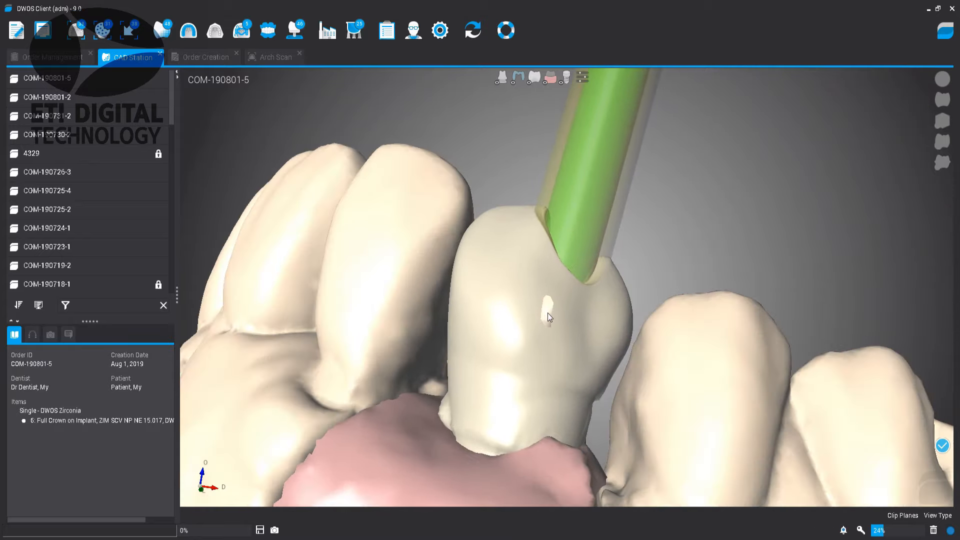
{"action": "right_click", "coordinate": [549, 316]}
{"action": "left_click", "coordinate": [577, 339]}
Step: Outline the stray fragments floating above the implant gap, remove them from the arch mesh, and accept the cleaning
{"action": "scroll", "coordinate": [587, 277], "scroll_direction": "up", "scroll_amount": 10}
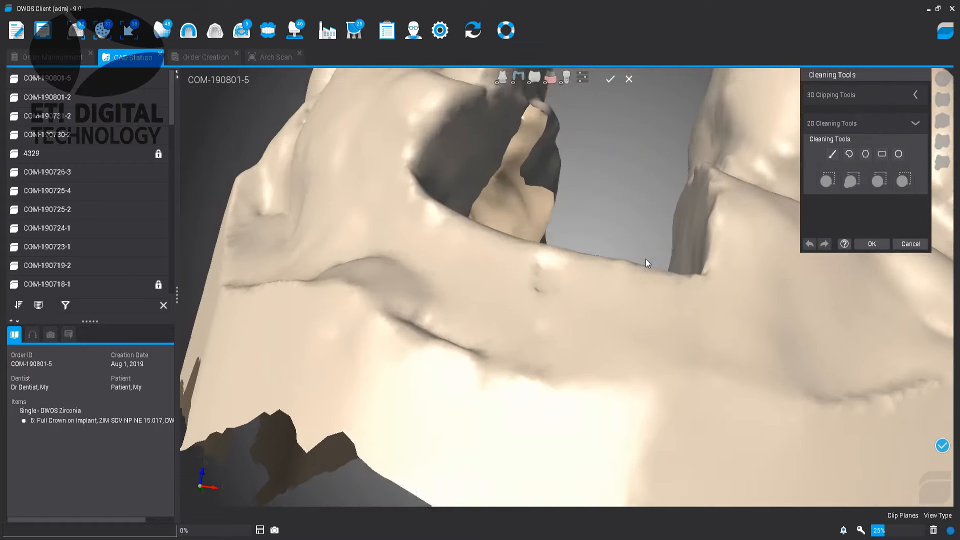
{"action": "middle_click_drag", "start_coordinate": [646, 259], "coordinate": [566, 425]}
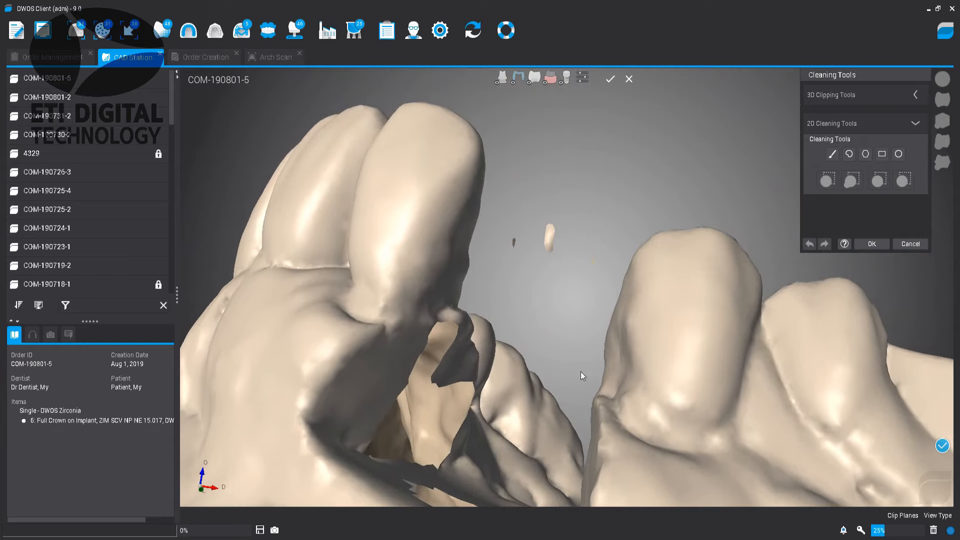
{"action": "left_click", "coordinate": [849, 154]}
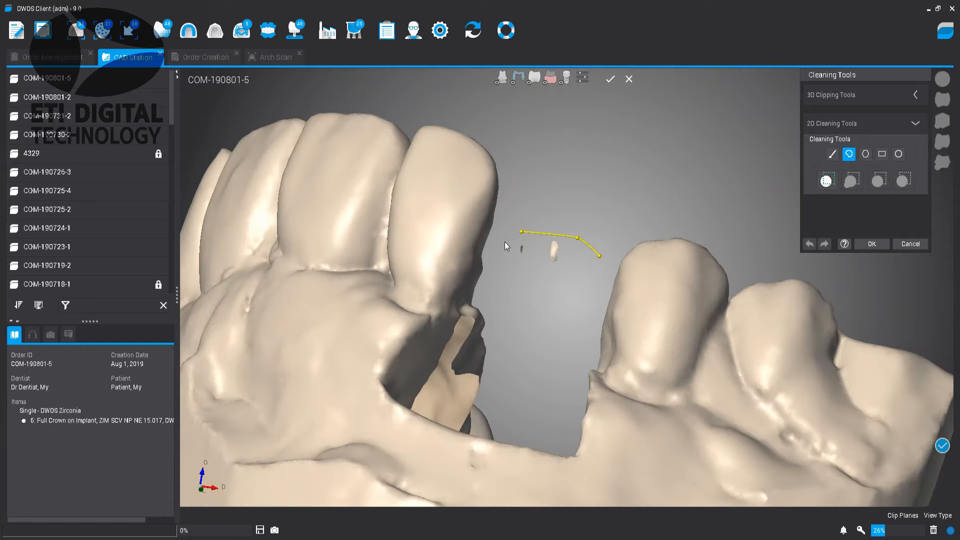
{"action": "left_click", "coordinate": [504, 242]}
{"action": "left_click", "coordinate": [521, 263]}
{"action": "left_click", "coordinate": [562, 276]}
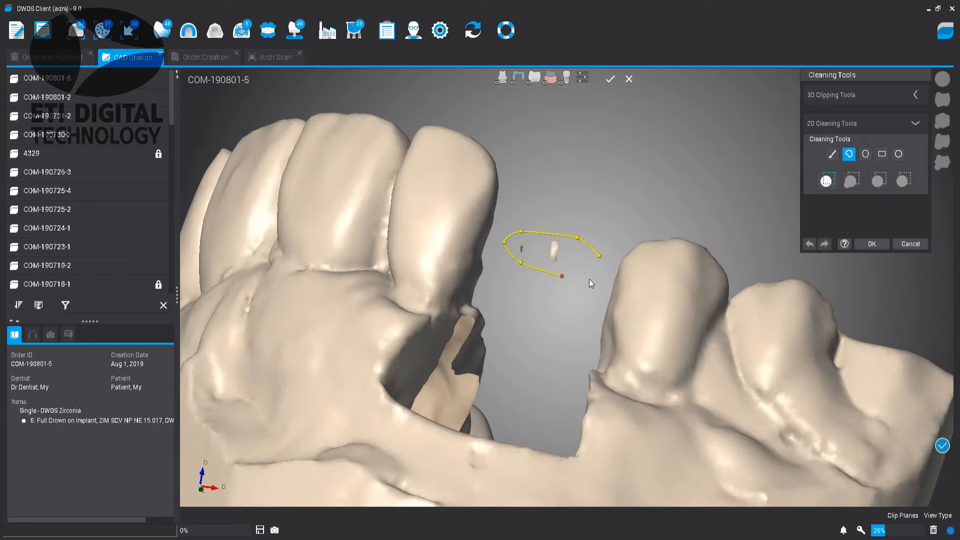
{"action": "left_click", "coordinate": [826, 181]}
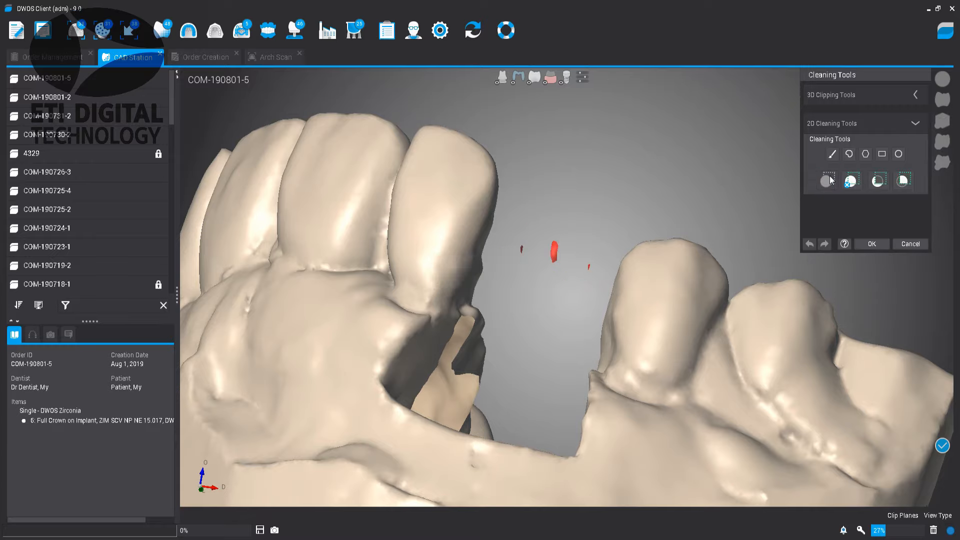
{"action": "left_click", "coordinate": [874, 245]}
Step: Adjust the axis of the crown on tooth 6, tilting the screw channel slightly toward the front teeth, and accept it
{"action": "left_click_drag", "start_coordinate": [664, 223], "coordinate": [523, 303]}
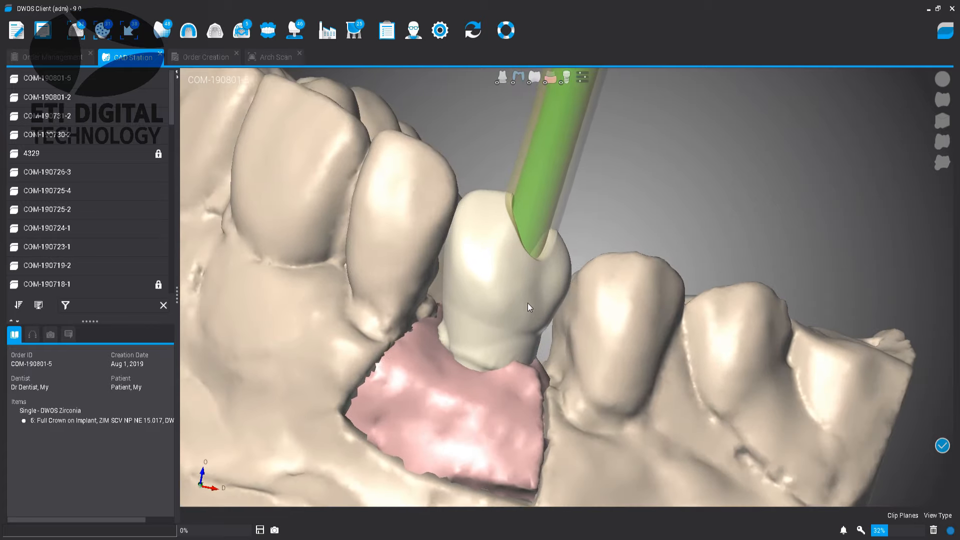
{"action": "right_click", "coordinate": [506, 288]}
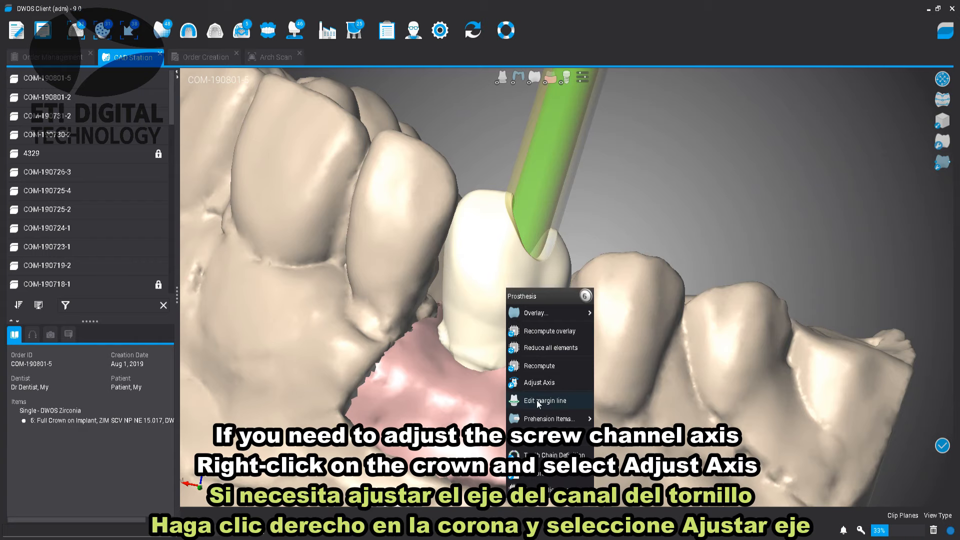
{"action": "left_click", "coordinate": [541, 382]}
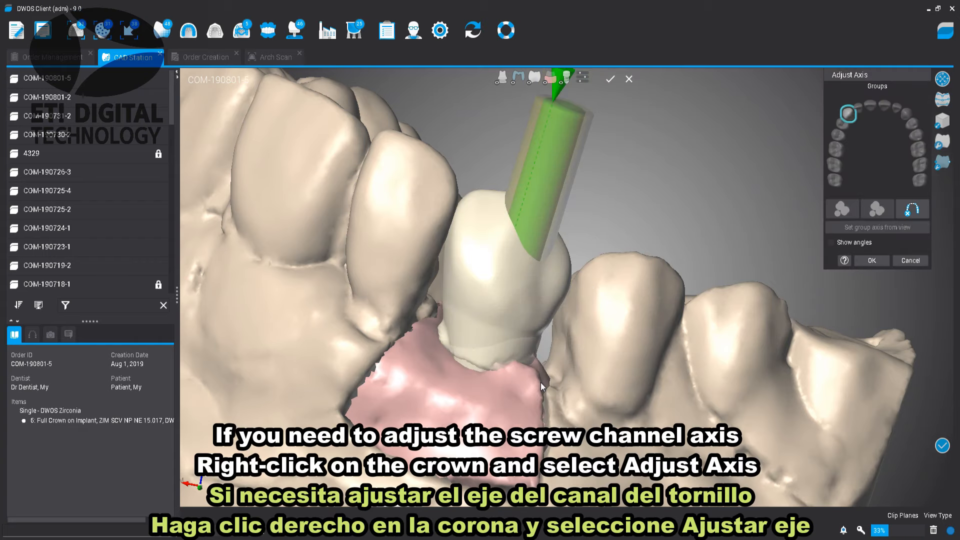
{"action": "right_click_drag", "start_coordinate": [615, 250], "coordinate": [548, 268]}
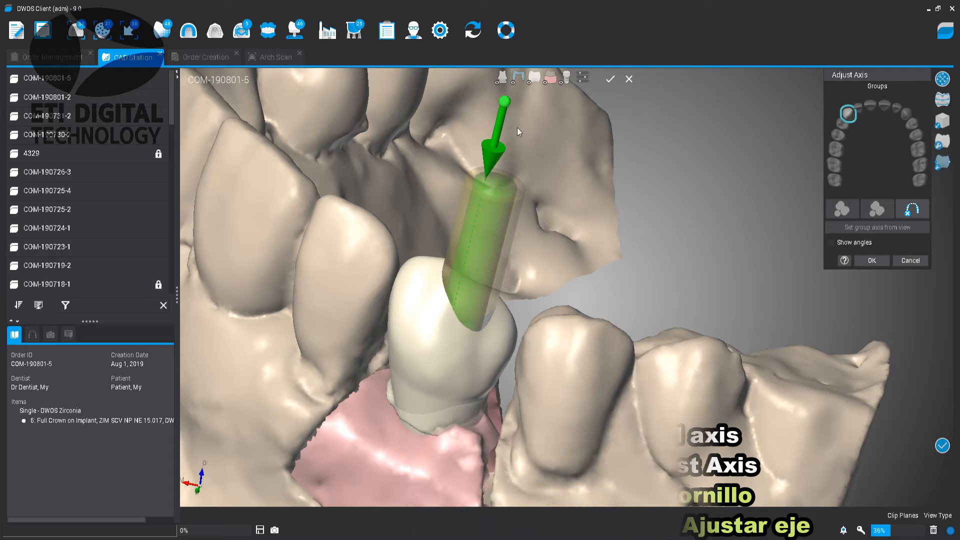
{"action": "mouse_move", "coordinate": [508, 108]}
{"action": "left_mouse_down"}
{"action": "mouse_move", "coordinate": [523, 116]}
{"action": "mouse_move", "coordinate": [469, 98]}
{"action": "mouse_move", "coordinate": [502, 104]}
{"action": "left_mouse_up"}
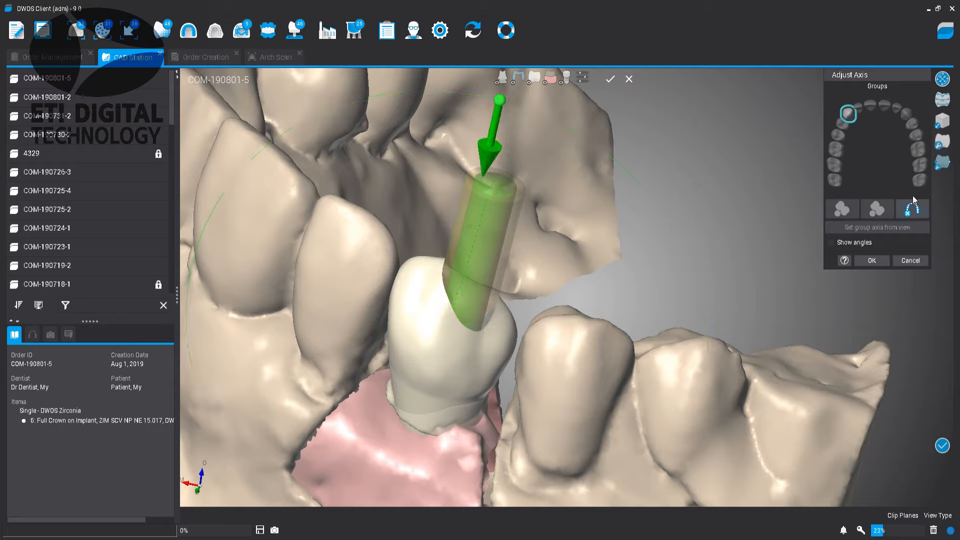
{"action": "left_click", "coordinate": [883, 260]}
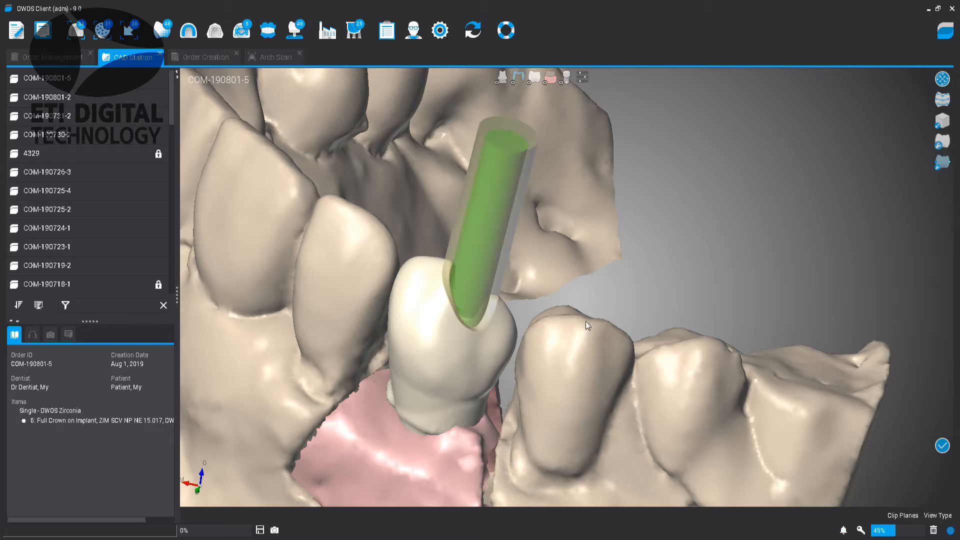
Step: Recompute prosthesis 6 with the prosthesis type changed to Custom Abutment
{"action": "right_click", "coordinate": [445, 349]}
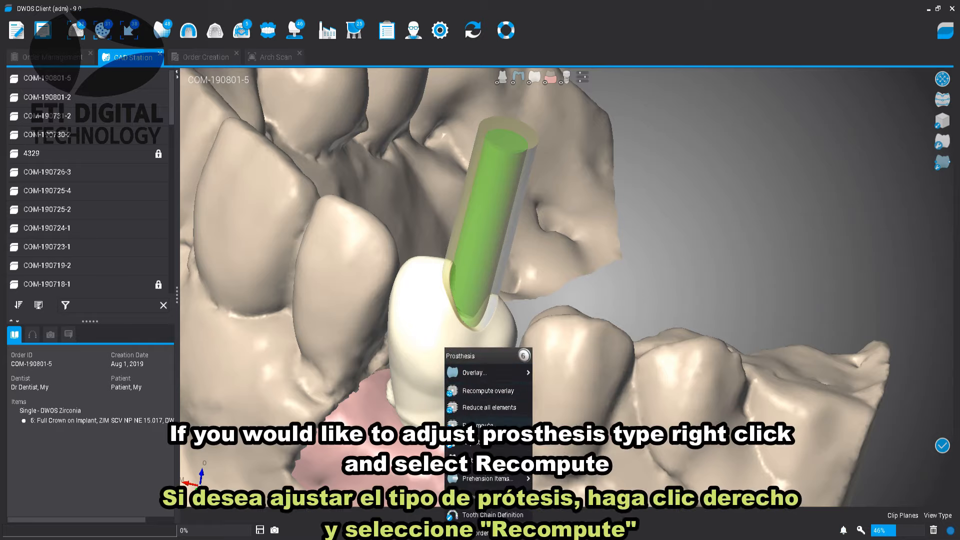
{"action": "left_click", "coordinate": [488, 425]}
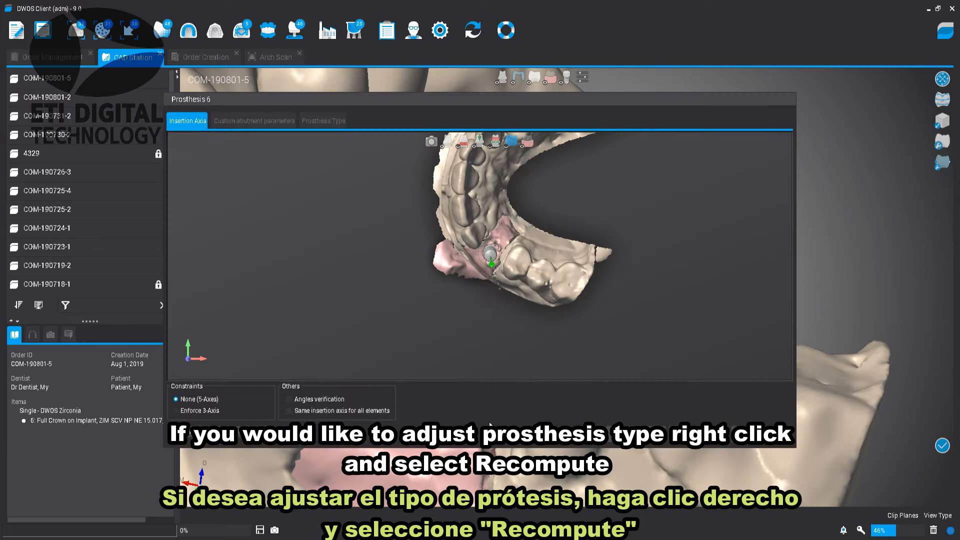
{"action": "left_click", "coordinate": [323, 120]}
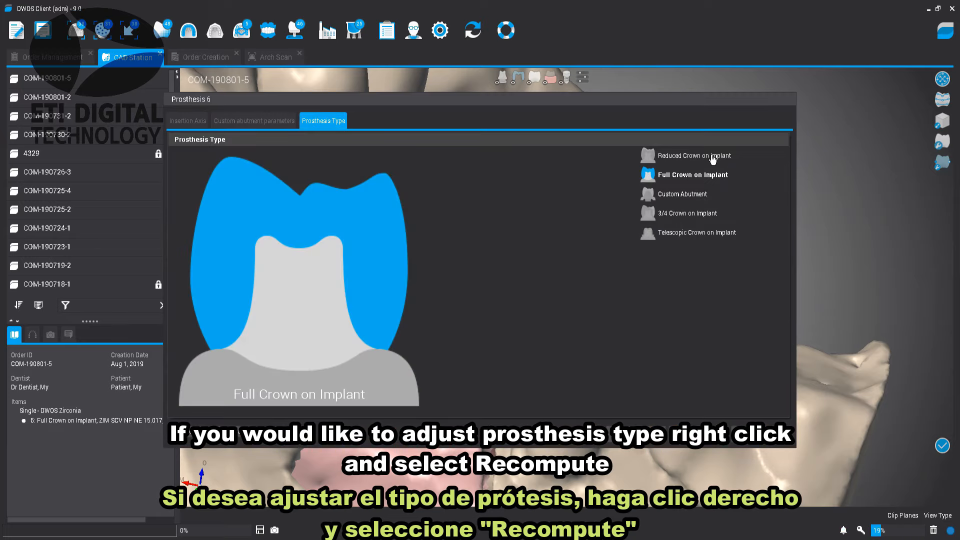
{"action": "left_click", "coordinate": [682, 194]}
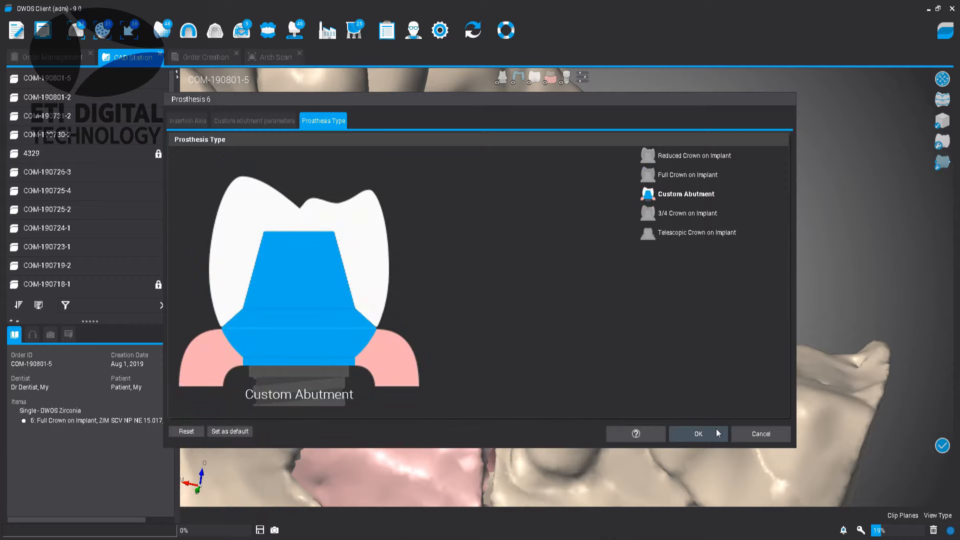
{"action": "left_click", "coordinate": [714, 430]}
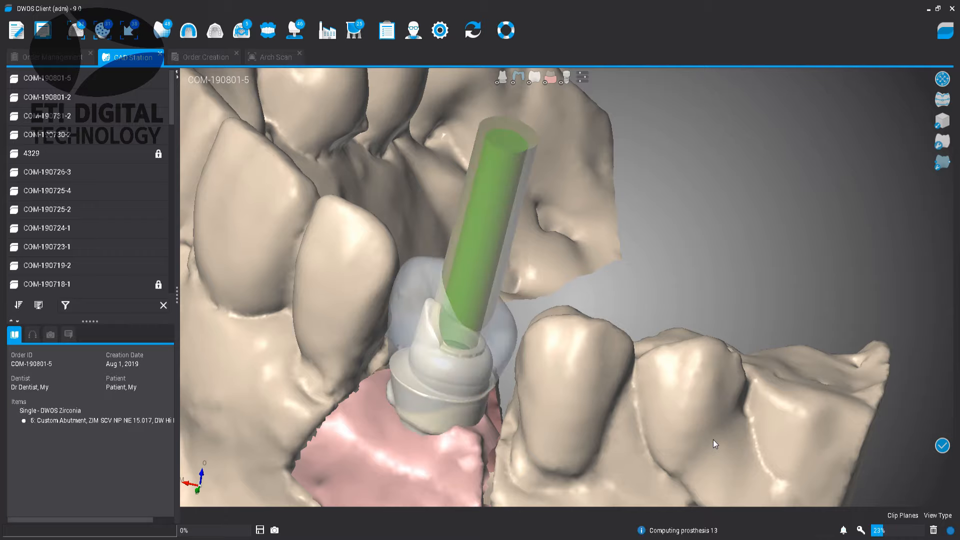
Step: Recompute prosthesis 6 with the prosthesis type set back to Full Crown on Implant
{"action": "scroll", "coordinate": [469, 374], "scroll_direction": "up", "scroll_amount": 3}
{"action": "middle_click_drag", "start_coordinate": [468, 374], "coordinate": [584, 324]}
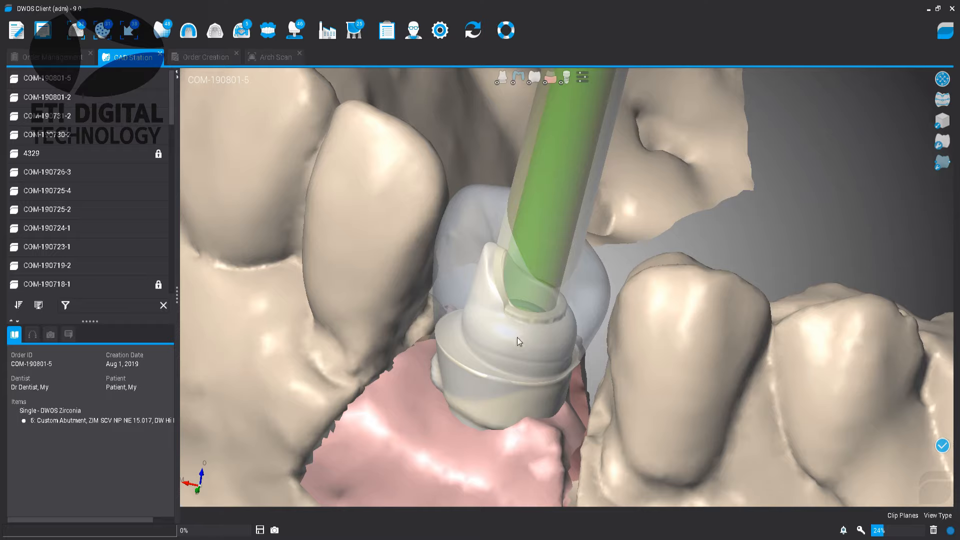
{"action": "right_click", "coordinate": [517, 337]}
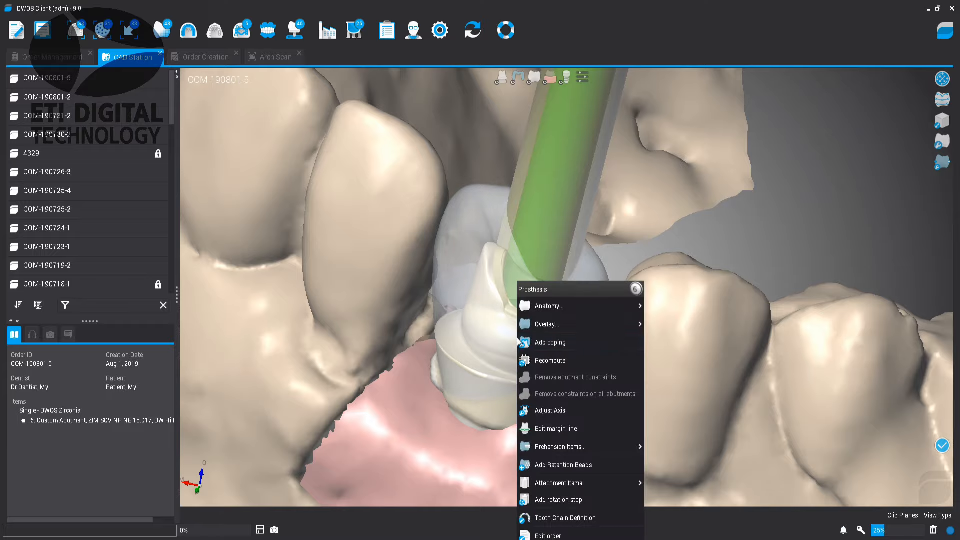
{"action": "left_click", "coordinate": [568, 362]}
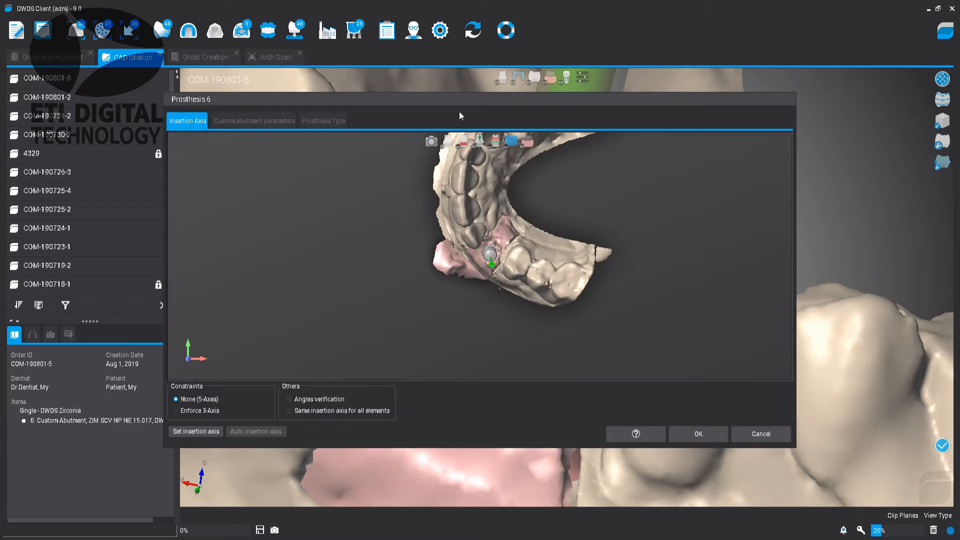
{"action": "left_click", "coordinate": [324, 121]}
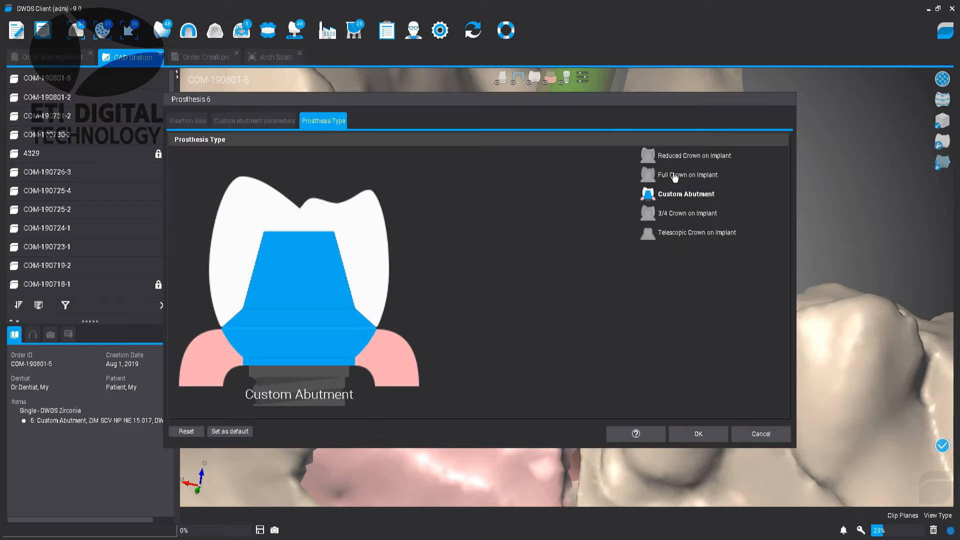
{"action": "left_click", "coordinate": [673, 182]}
{"action": "left_click", "coordinate": [696, 433]}
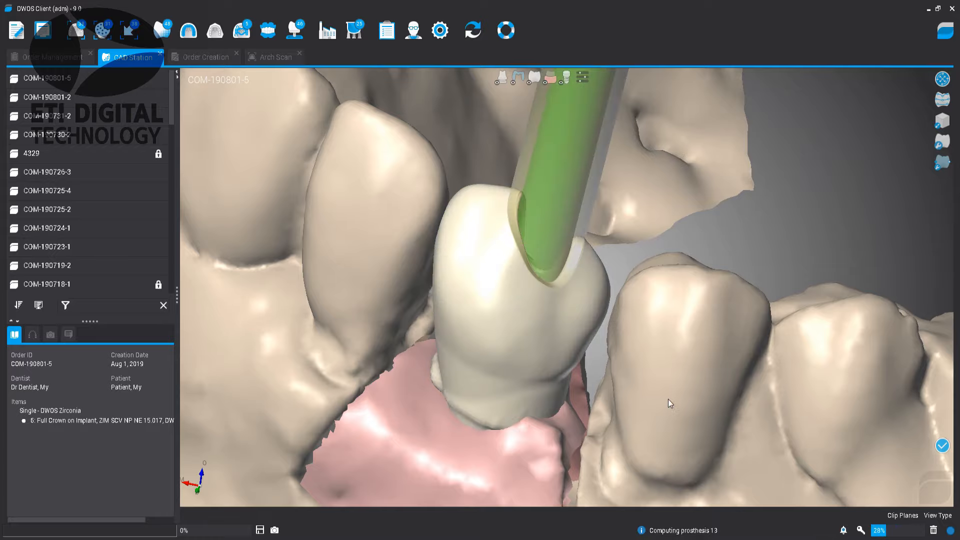
Step: Open the anatomy designer for the crown on tooth 6 and shift the crown slightly toward the neighbouring posterior tooth
{"action": "right_click_drag", "start_coordinate": [668, 400], "coordinate": [502, 328]}
{"action": "middle_click_drag", "start_coordinate": [503, 328], "coordinate": [475, 328]}
{"action": "scroll", "coordinate": [634, 316], "scroll_direction": "up", "scroll_amount": 3}
{"action": "scroll", "coordinate": [634, 318], "scroll_direction": "down", "scroll_amount": 7}
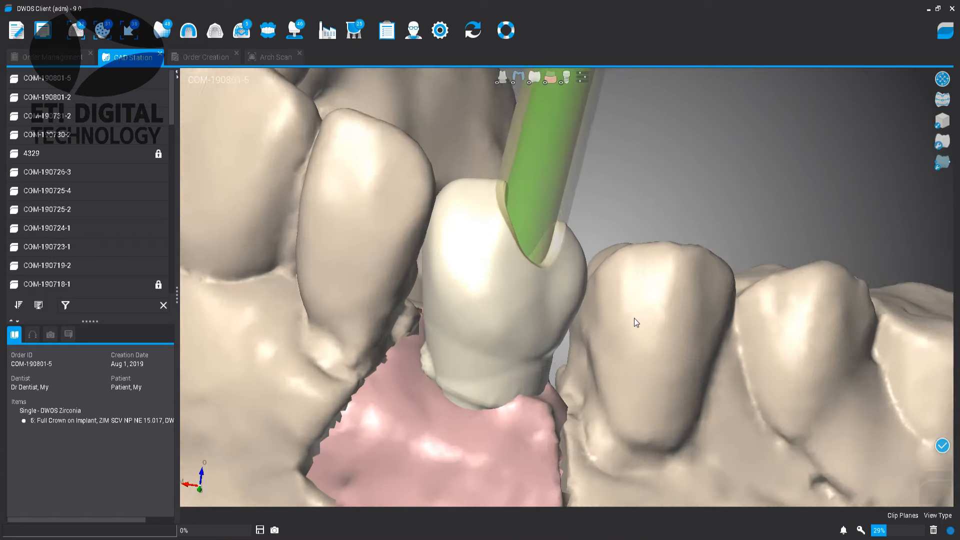
{"action": "right_click_drag", "start_coordinate": [634, 318], "coordinate": [532, 232]}
{"action": "right_click_drag", "start_coordinate": [589, 275], "coordinate": [518, 311]}
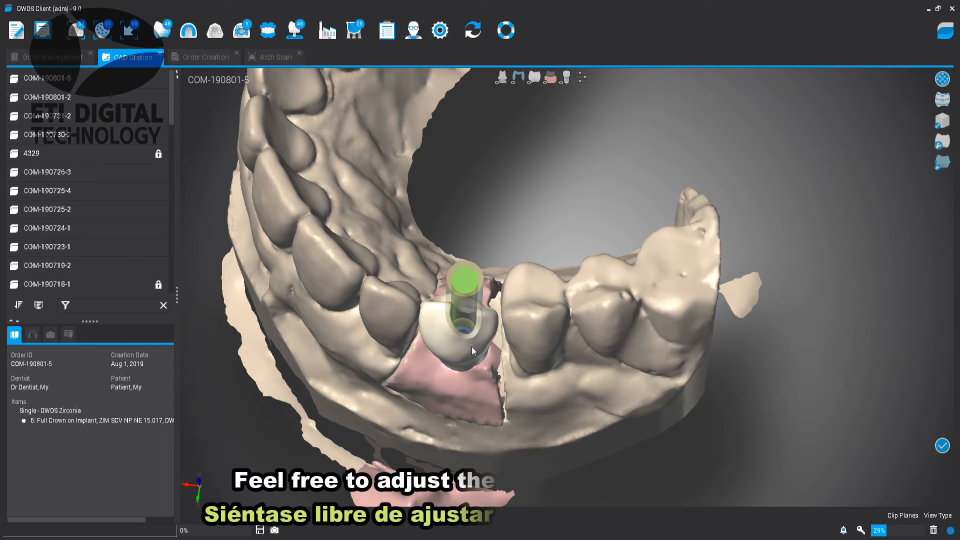
{"action": "left_click", "coordinate": [942, 144]}
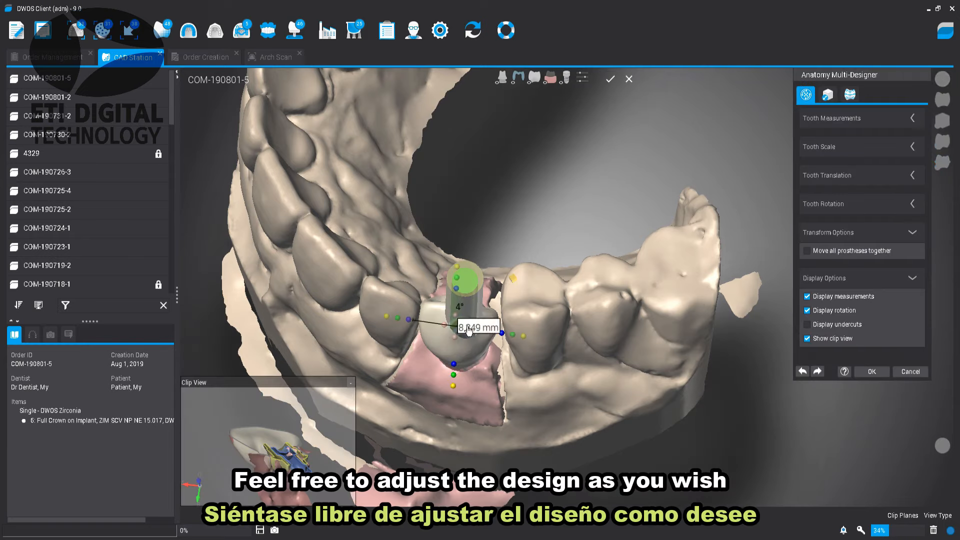
{"action": "left_click_drag", "start_coordinate": [468, 330], "coordinate": [474, 331]}
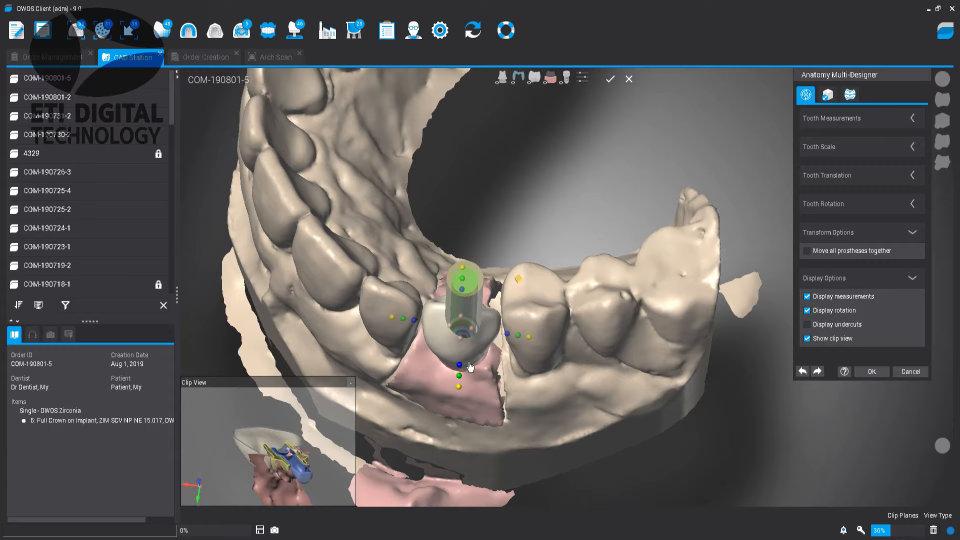
Step: Rotate the crown slightly about its long axis within the arch and accept the anatomy changes
{"action": "scroll", "coordinate": [460, 369], "scroll_direction": "down", "scroll_amount": 5}
{"action": "middle_click_drag", "start_coordinate": [461, 373], "coordinate": [514, 424]}
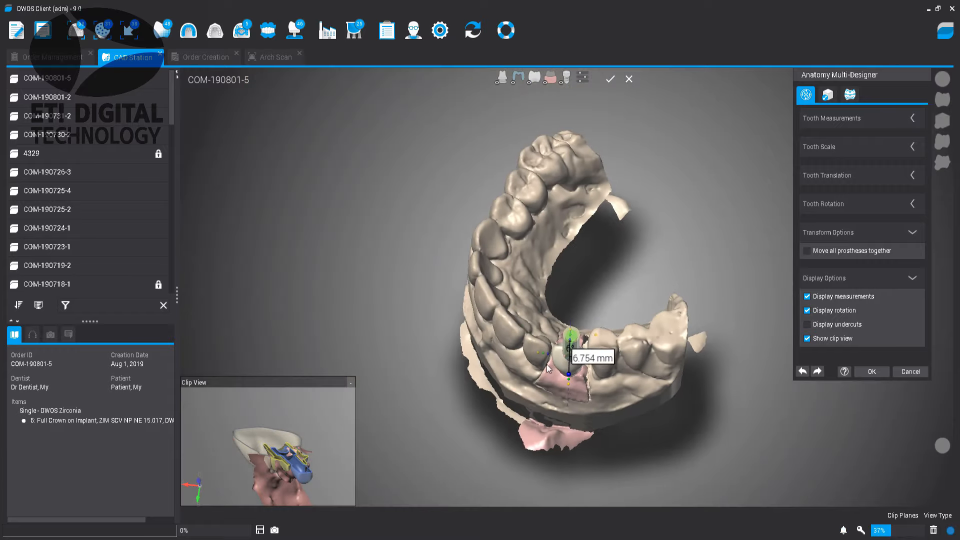
{"action": "scroll", "coordinate": [581, 384], "scroll_direction": "down", "scroll_amount": 4}
{"action": "scroll", "coordinate": [580, 381], "scroll_direction": "up", "scroll_amount": 6}
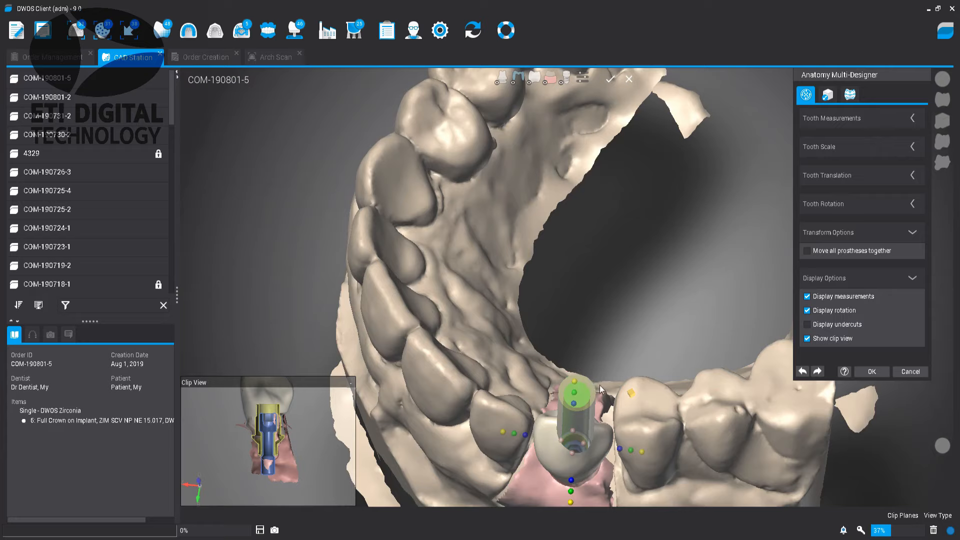
{"action": "middle_click_drag", "start_coordinate": [599, 385], "coordinate": [580, 291]}
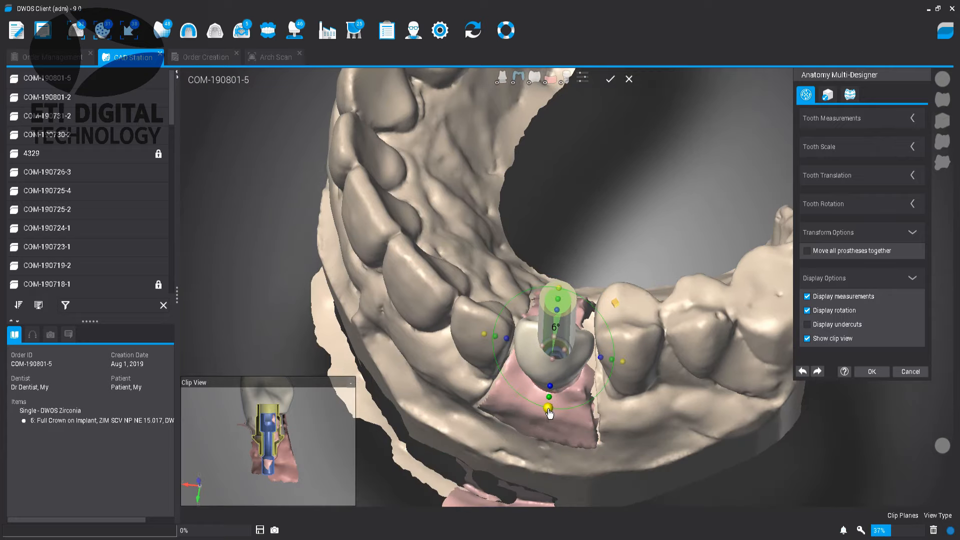
{"action": "left_click_drag", "start_coordinate": [552, 409], "coordinate": [559, 414]}
{"action": "left_click", "coordinate": [878, 373]}
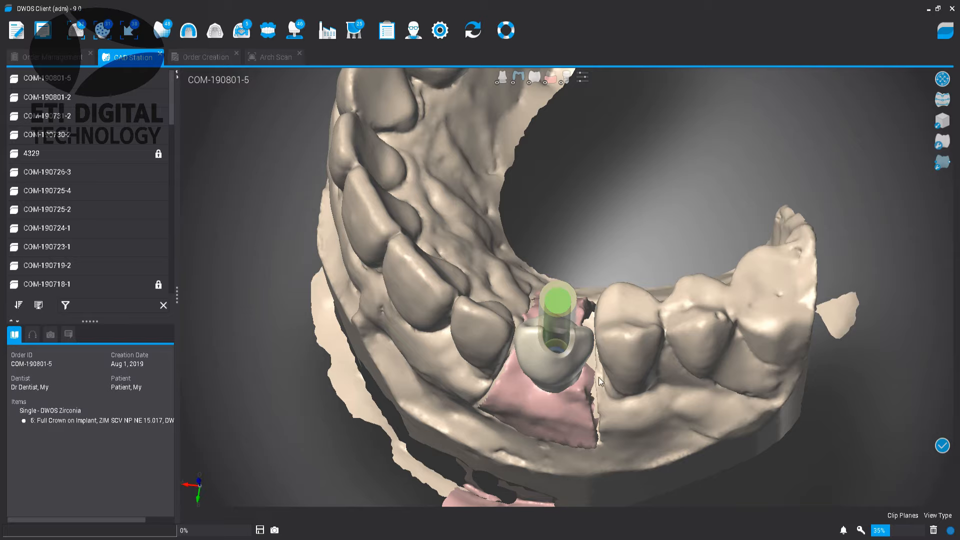
Step: Check the adjusted crown up close and finish the design, keeping the order set to follow automatically into production
{"action": "scroll", "coordinate": [646, 344], "scroll_direction": "up", "scroll_amount": 4}
{"action": "right_click_drag", "start_coordinate": [637, 367], "coordinate": [590, 300]}
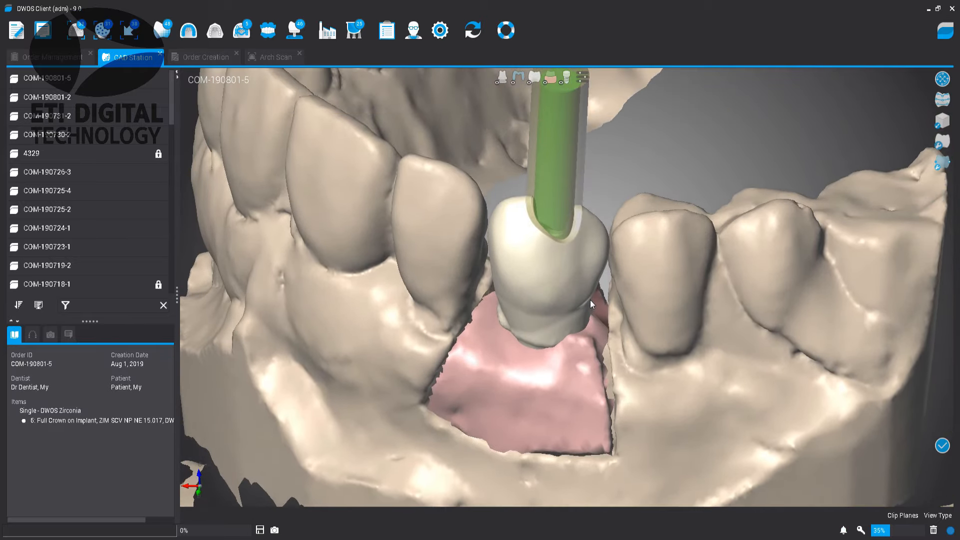
{"action": "scroll", "coordinate": [592, 299], "scroll_direction": "up", "scroll_amount": 3}
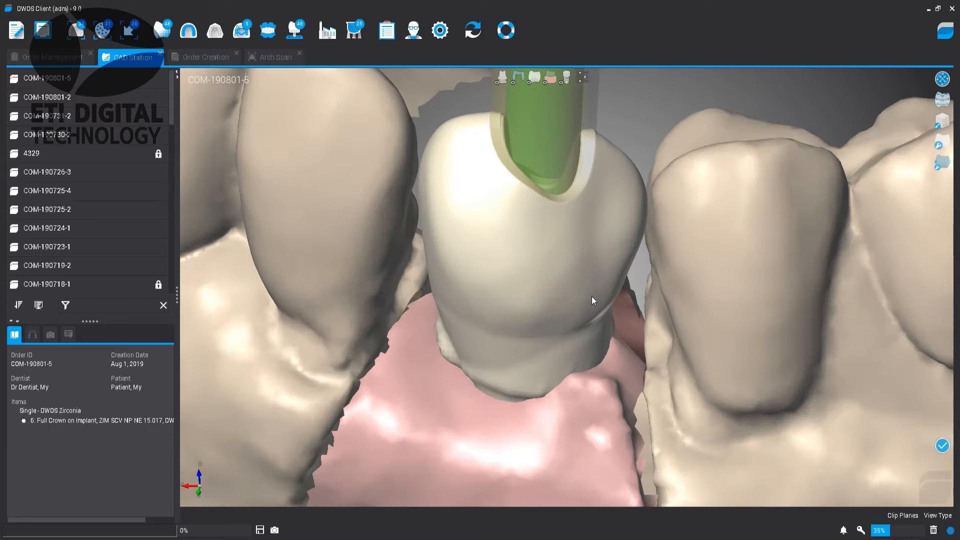
{"action": "scroll", "coordinate": [600, 278], "scroll_direction": "up", "scroll_amount": 2}
{"action": "right_click_drag", "start_coordinate": [600, 275], "coordinate": [585, 343]}
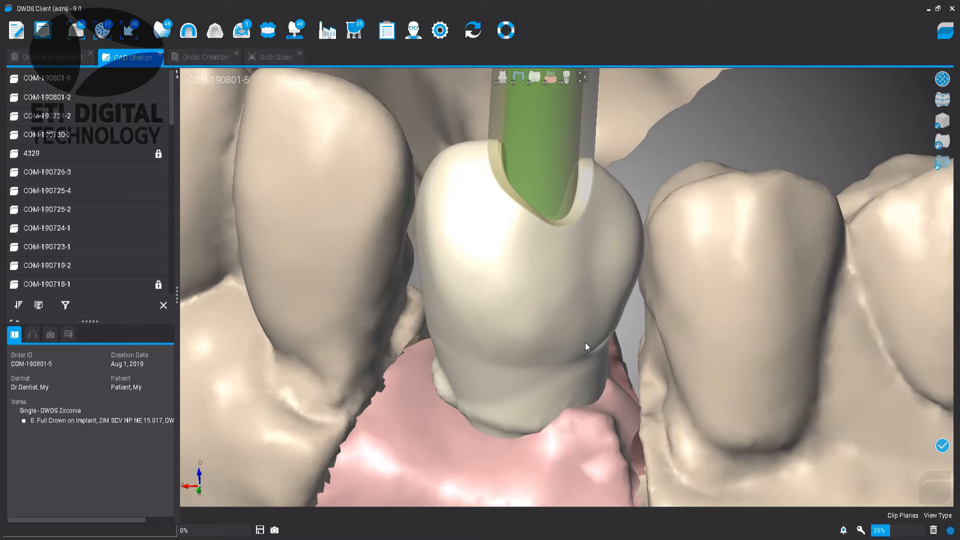
{"action": "left_click", "coordinate": [942, 445]}
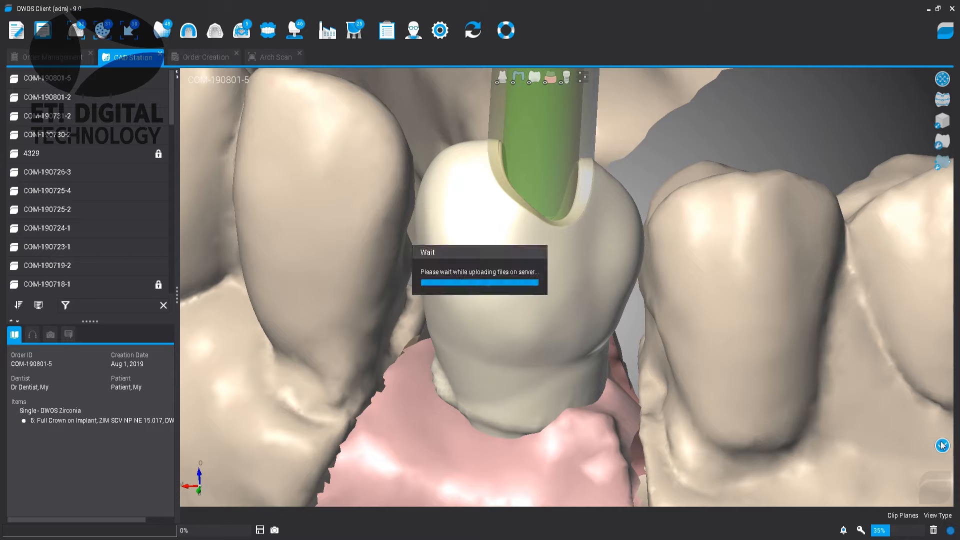
{"action": "left_click", "coordinate": [499, 301]}
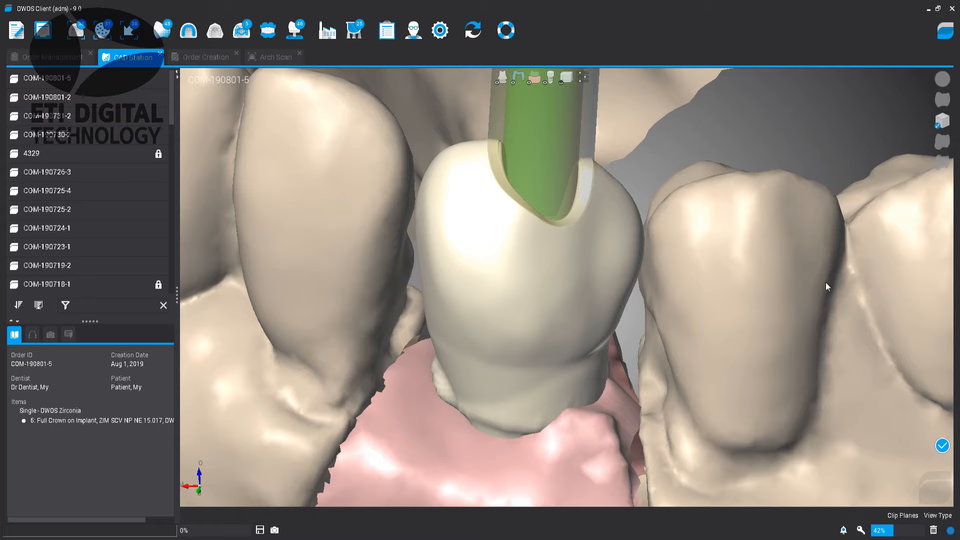
{"action": "left_click", "coordinate": [942, 446]}
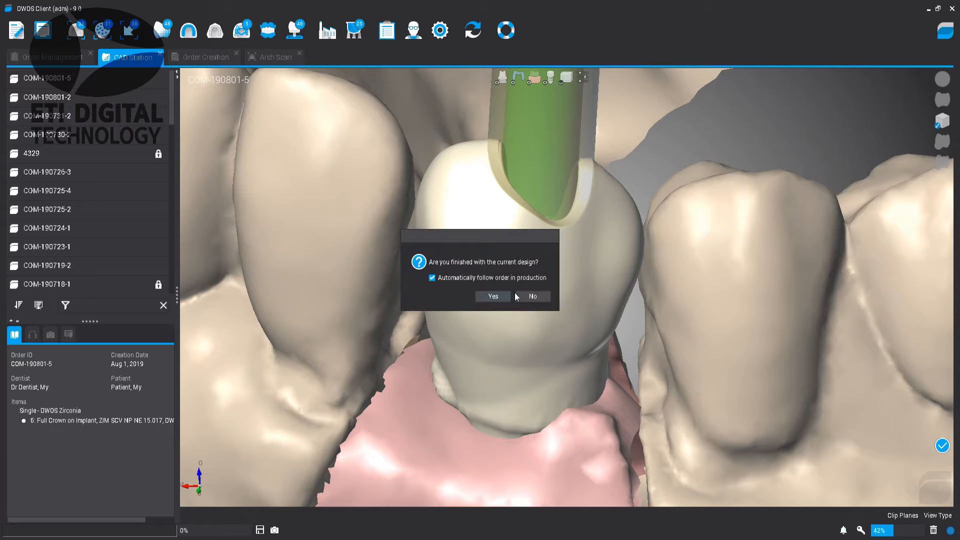
{"action": "left_click", "coordinate": [498, 295]}
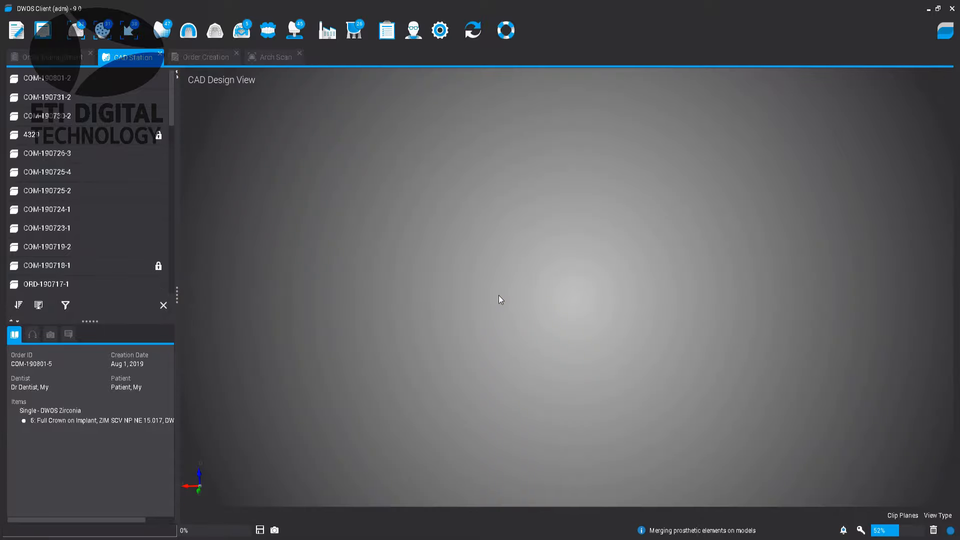